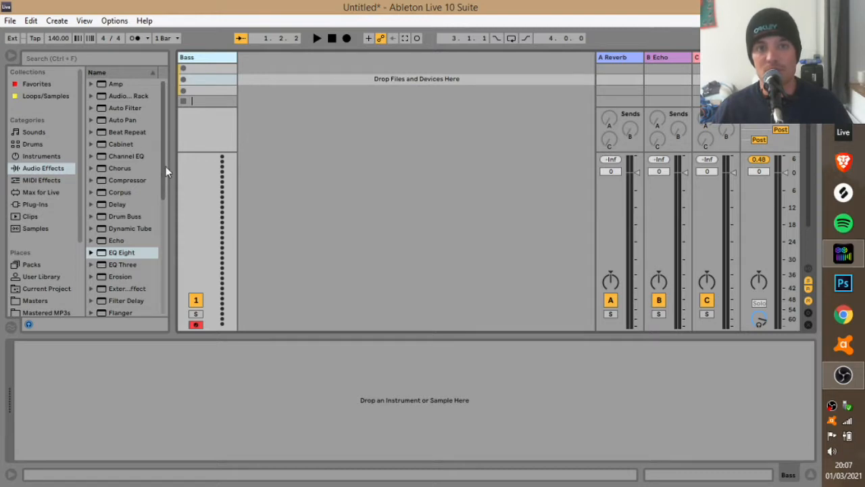
# - Load the Operator instrument on the Bass track and raise oscillator B's level to -7.6 dB
pyautogui.click(39, 160)
pyautogui.click(125, 166)
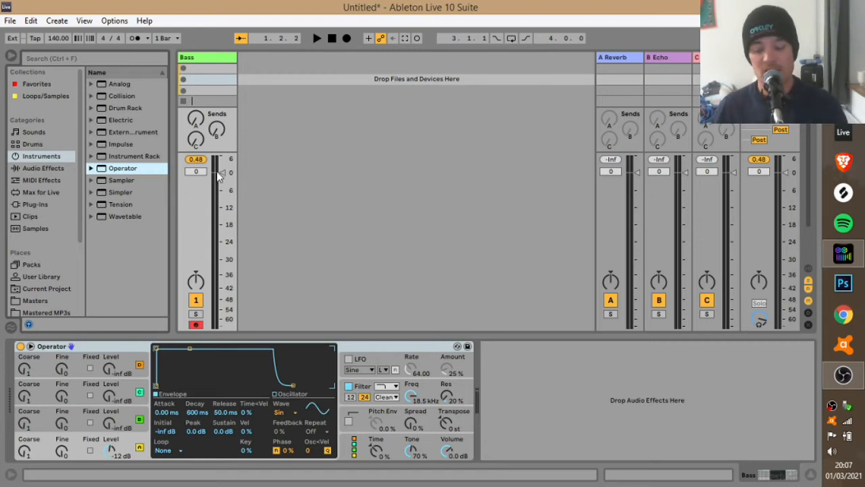
pyautogui.moveTo(109, 423)
pyautogui.mouseDown()
pyautogui.moveTo(108, 406)
pyautogui.moveTo(110, 425)
pyautogui.mouseUp()
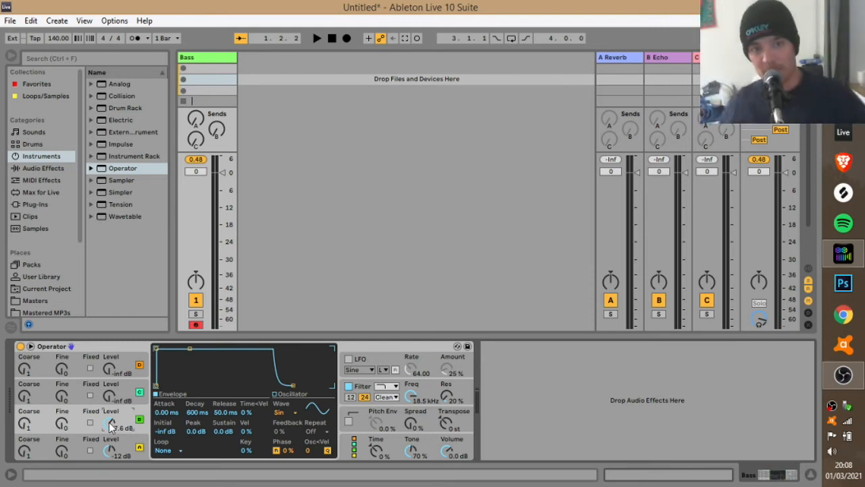
# - Set oscillator B's coarse tuning to 2 and its envelope attack to 129 ms
pyautogui.moveTo(844, 376)
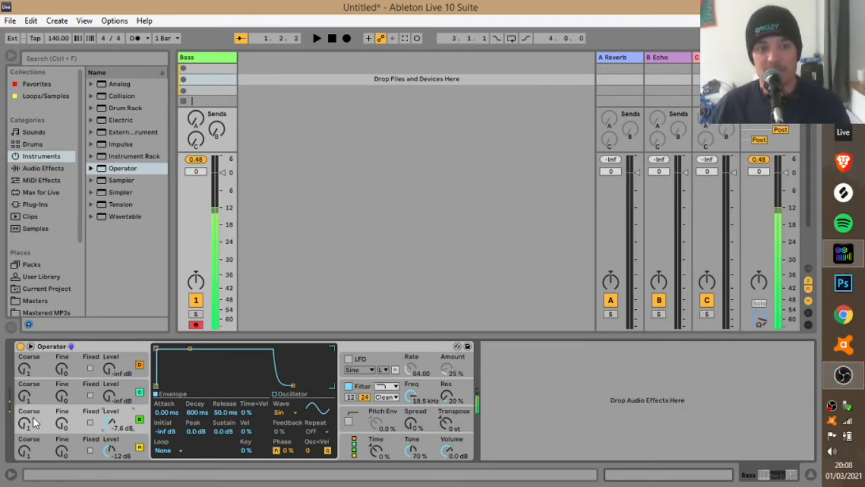
pyautogui.moveTo(25, 424); pyautogui.dragTo(24, 414)
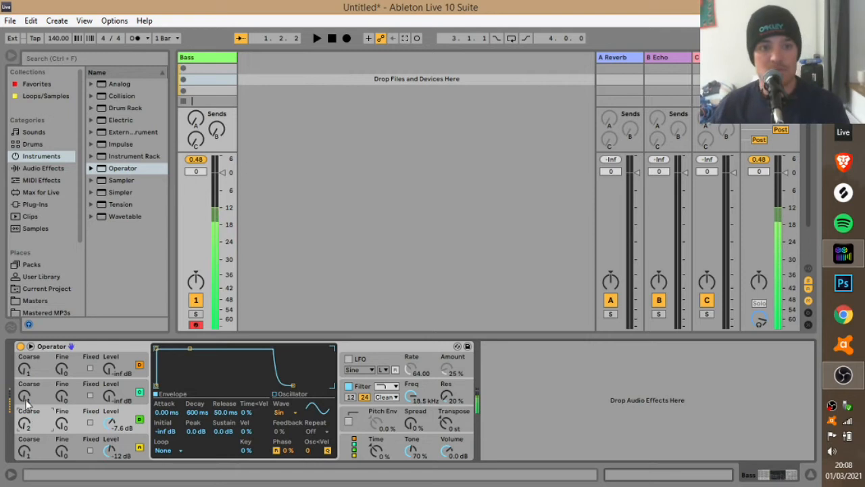
pyautogui.moveTo(156, 349); pyautogui.dragTo(191, 349)
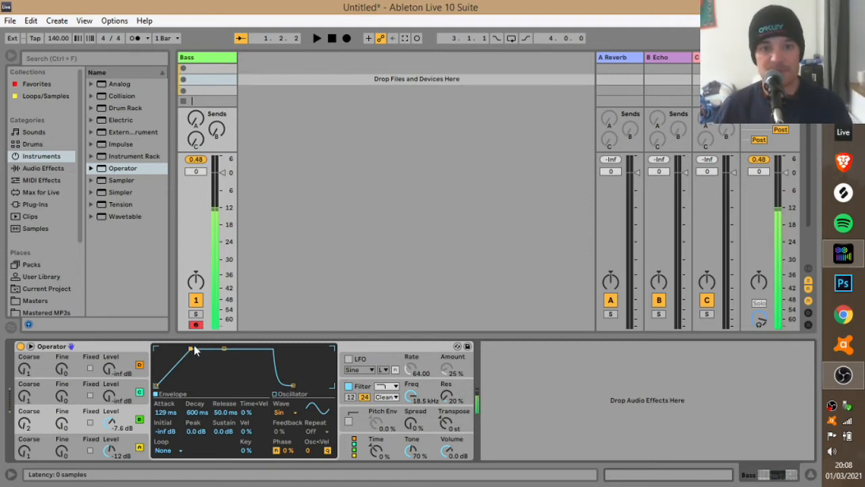
# - Create a MIDI clip in the Bass track's first slot and draw a G0 note from 1.1.1 lasting almost three sixteenths
pyautogui.doubleClick(209, 67)
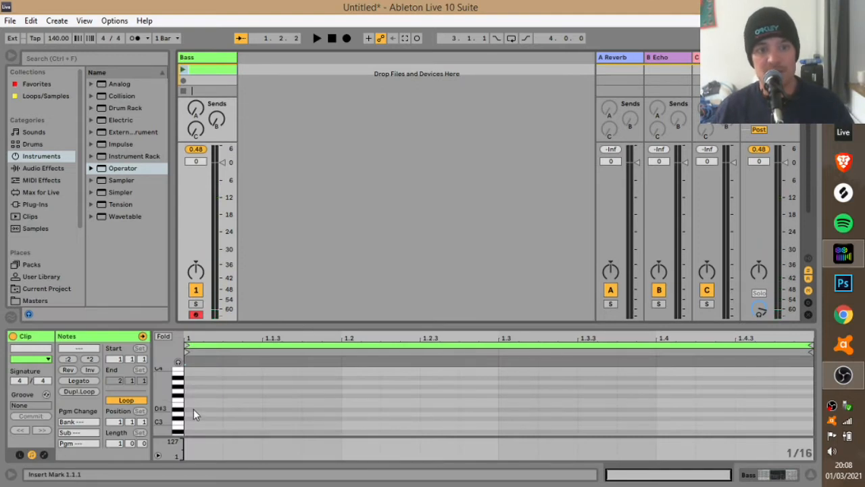
pyautogui.scroll(-3, 194, 399)
pyautogui.scroll(-5, 195, 397)
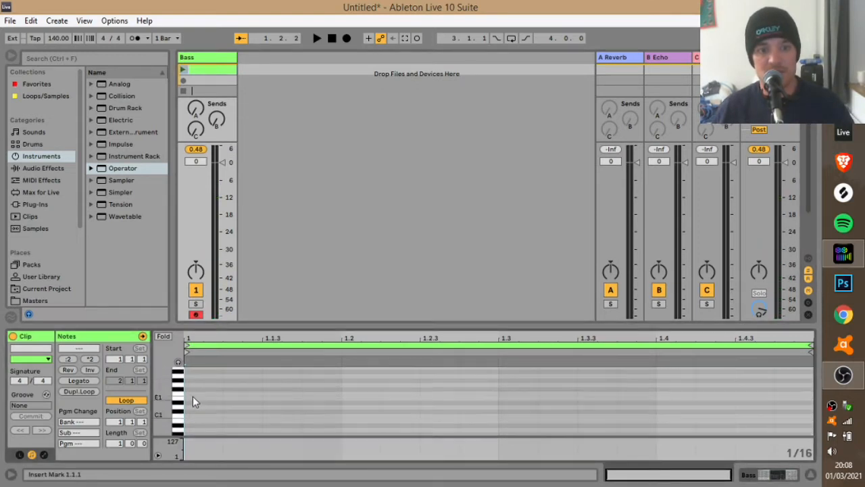
pyautogui.doubleClick(192, 389)
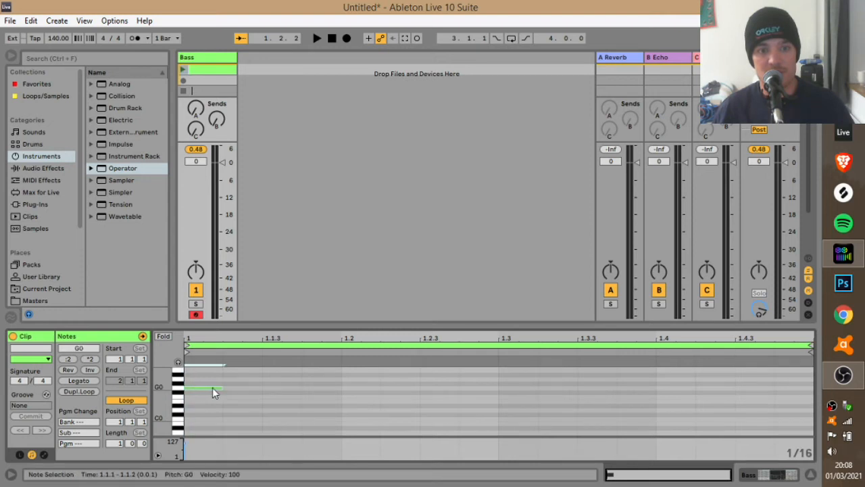
pyautogui.moveTo(222, 386); pyautogui.dragTo(299, 385)
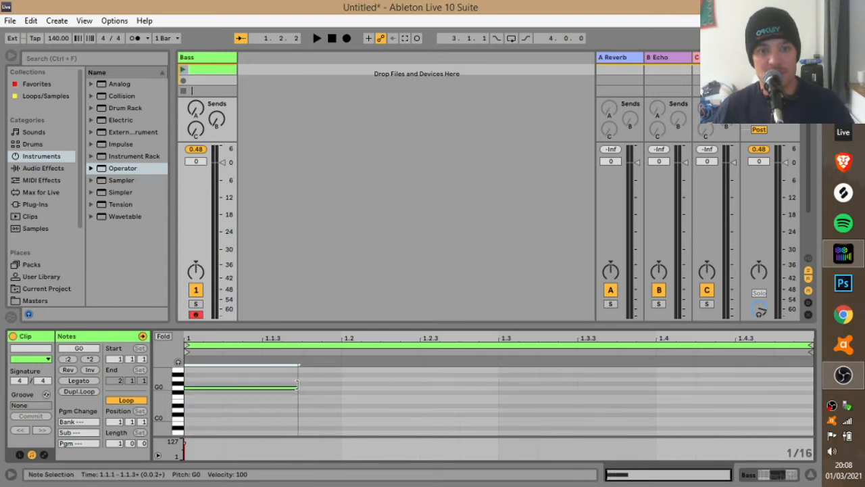
# - Duplicate the G0 note so that one copy starts on each of beats 2, 3 and 4
pyautogui.hotkey('ctrl', 'd')
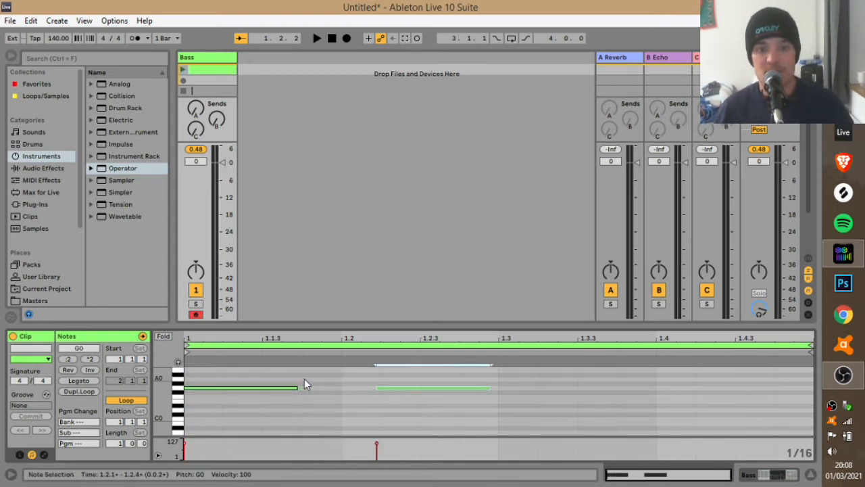
pyautogui.hotkey('ctrl', 'd')
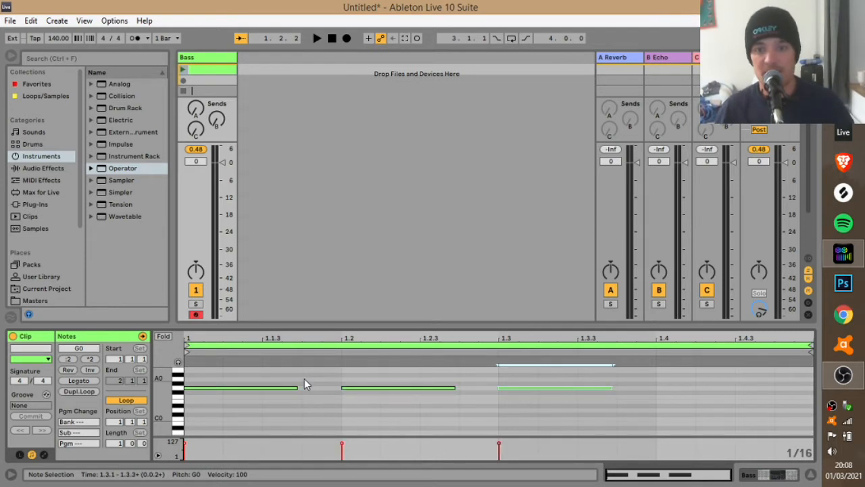
pyautogui.hotkey('ctrl', 'd')
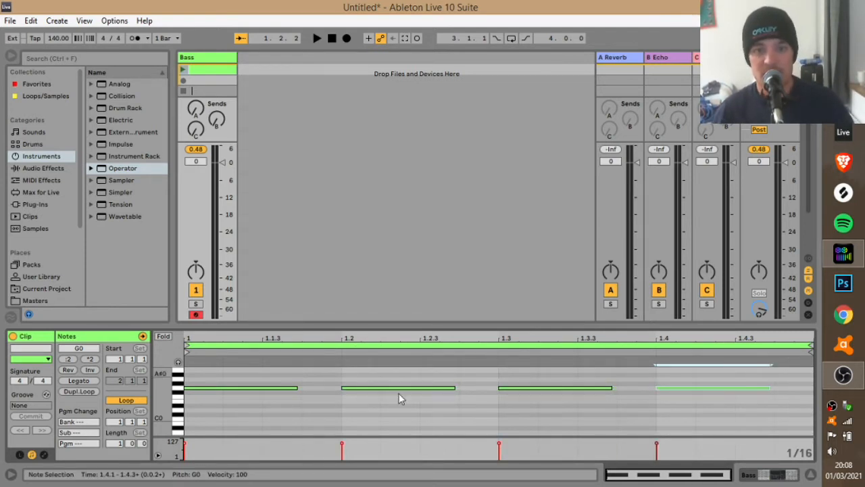
# - Shorten the beat-3 note to just under half a beat, duplicate it to 1.3.3 and transpose the copy up to G1
pyautogui.moveTo(611, 387); pyautogui.dragTo(570, 387)
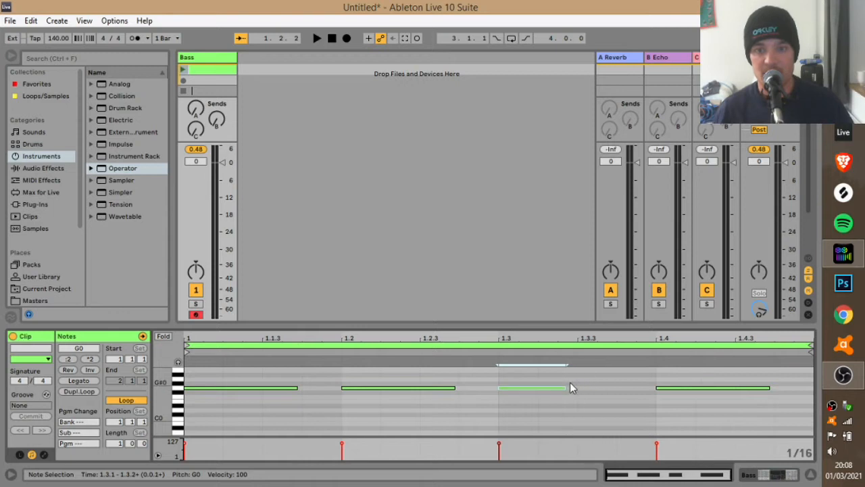
pyautogui.hotkey('ctrl', 'd')
pyautogui.press('Up')
pyautogui.press('Up')
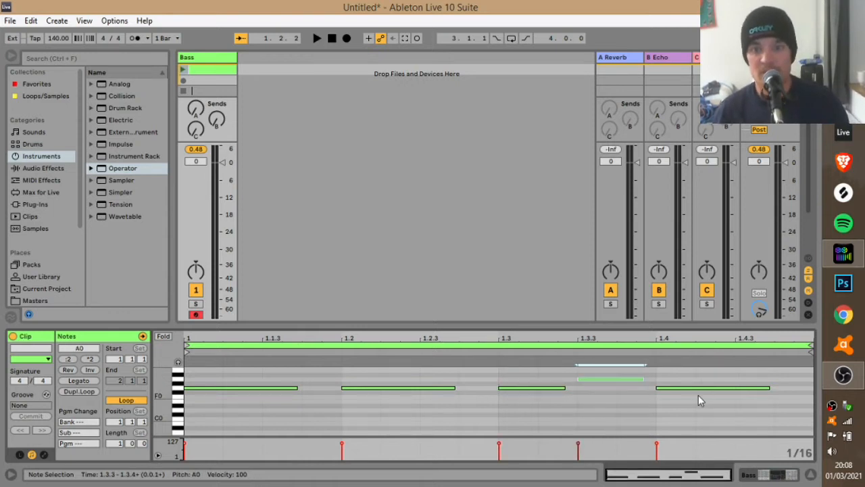
pyautogui.press('Up')
pyautogui.press('Up')
pyautogui.press('Up')
pyautogui.press('Up')
pyautogui.press('Up')
pyautogui.press('Up')
pyautogui.press('Up')
pyautogui.press('Up')
pyautogui.press('Up')
pyautogui.press('Up')
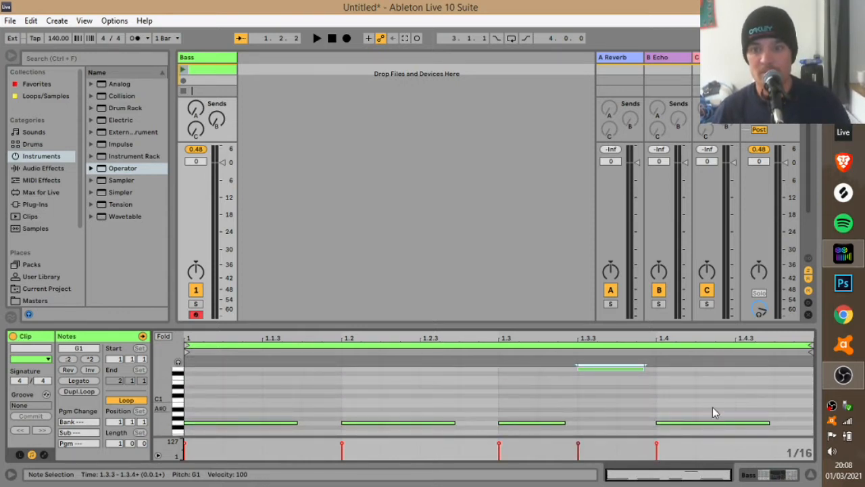
# - Replace the long note on beat 4 with a duplicate of the beat-3 pair of G0 and G1 notes
pyautogui.click(707, 423)
pyautogui.press('Delete')
pyautogui.moveTo(536, 430); pyautogui.dragTo(614, 340)
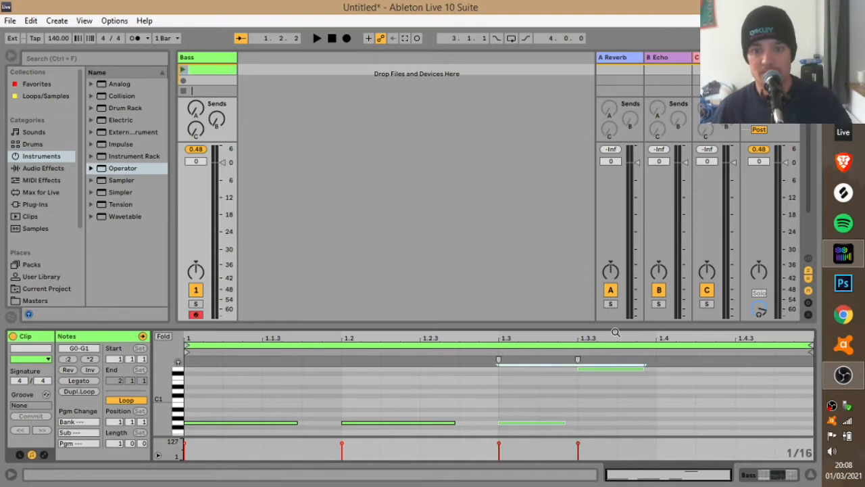
pyautogui.hotkey('ctrl', 'd')
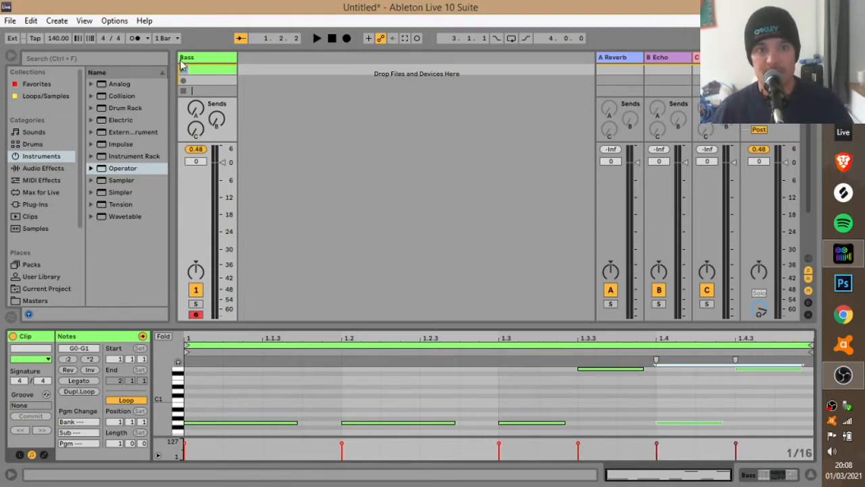
# - Launch the new bass clip and bring the Bass track's Operator device back into view
pyautogui.click(183, 67)
pyautogui.click(195, 58)
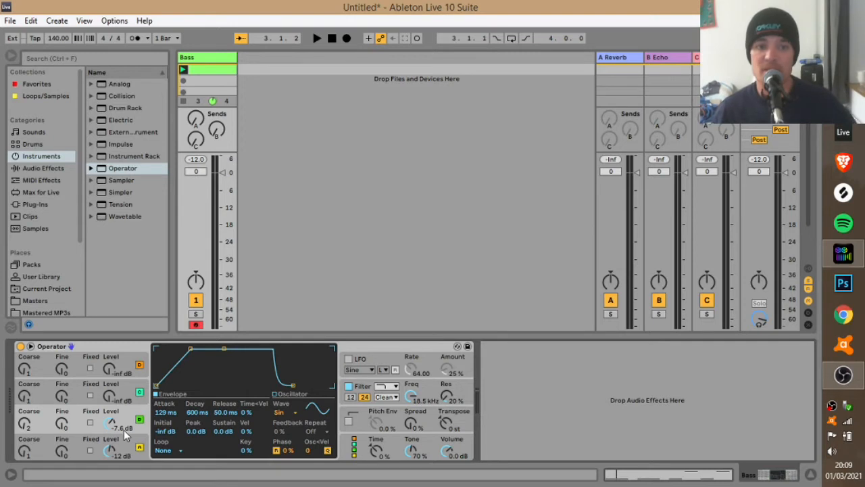
# - Choose the algorithm where D feeds C and C feeds both A and B, then reset oscillator B to coarse 1 and attack 0.00 ms
pyautogui.click(354, 448)
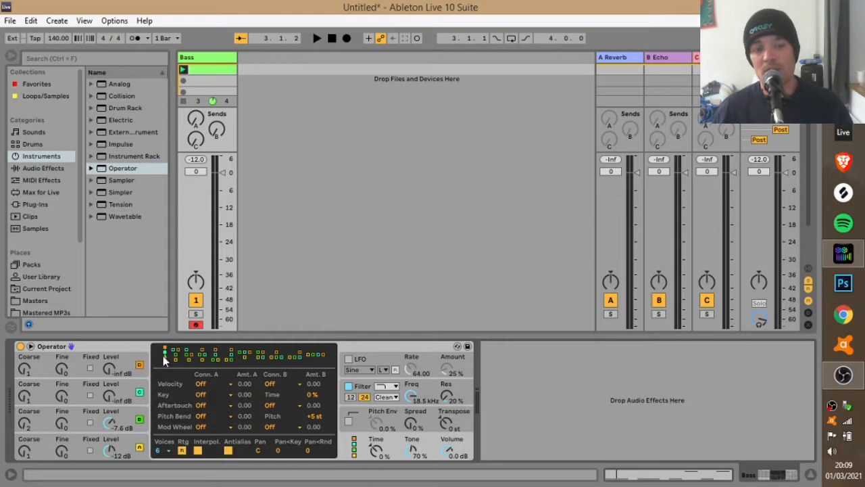
pyautogui.click(231, 357)
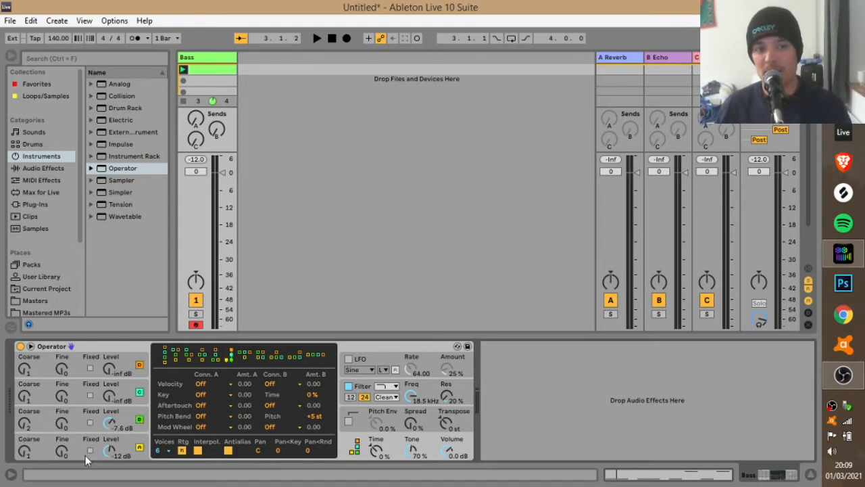
pyautogui.click(26, 424)
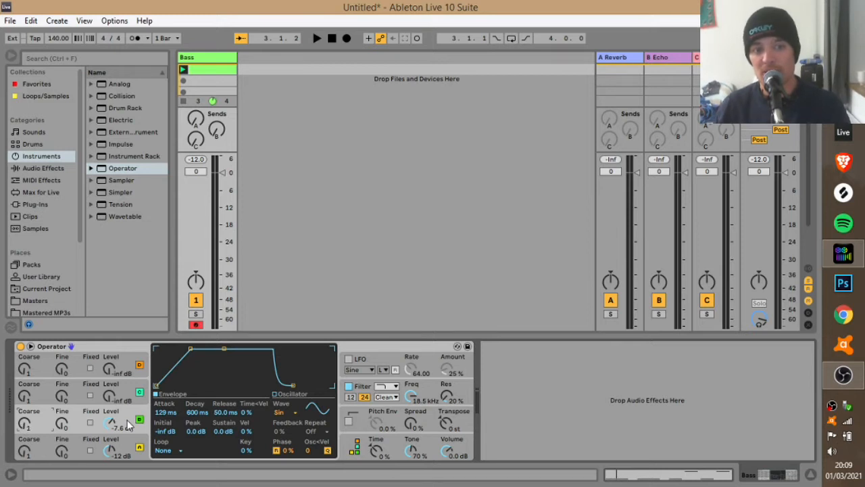
pyautogui.moveTo(192, 349); pyautogui.dragTo(157, 349)
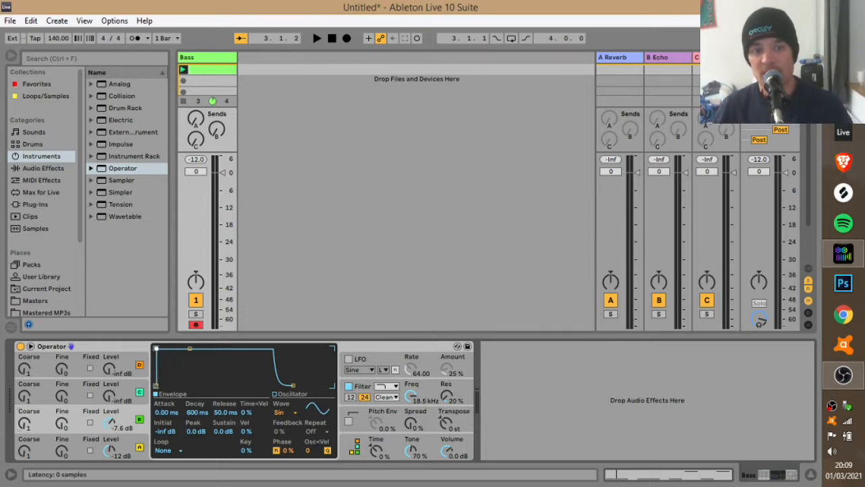
# - Set oscillator C to coarse 2, level -11 dB and attack 148 ms, and audition the clip
pyautogui.click(123, 388)
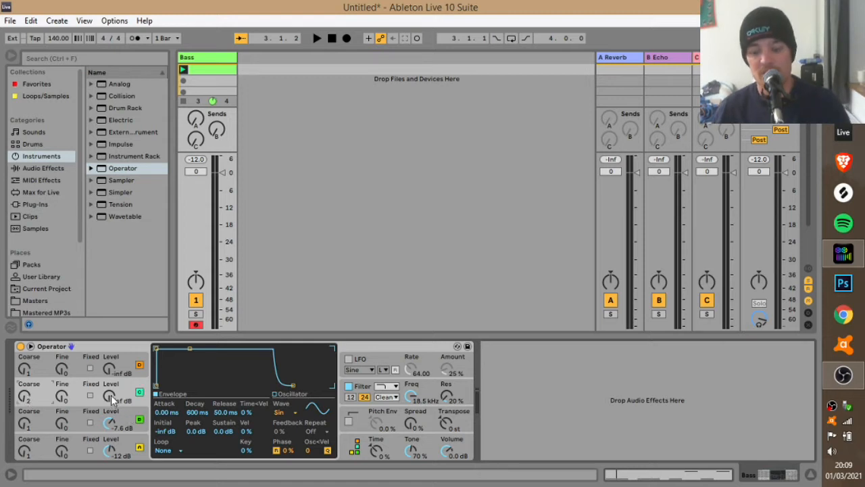
pyautogui.moveTo(111, 394); pyautogui.dragTo(111, 380)
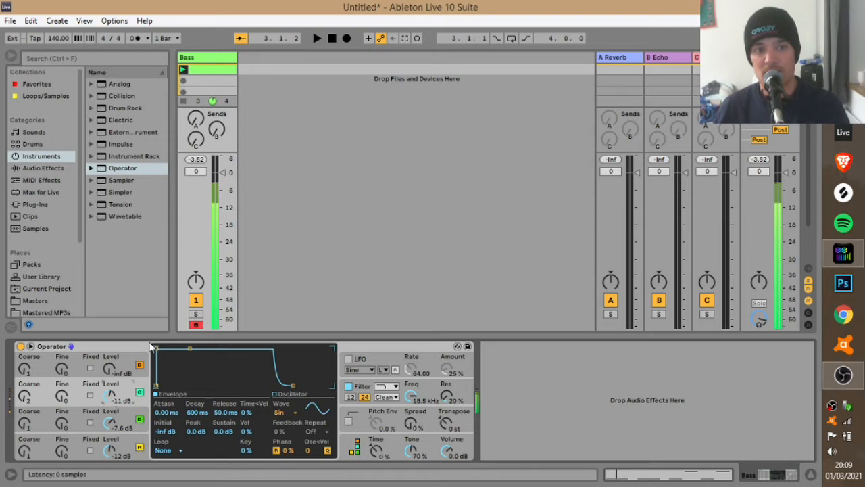
pyautogui.moveTo(157, 349); pyautogui.dragTo(190, 349)
pyautogui.press('space')
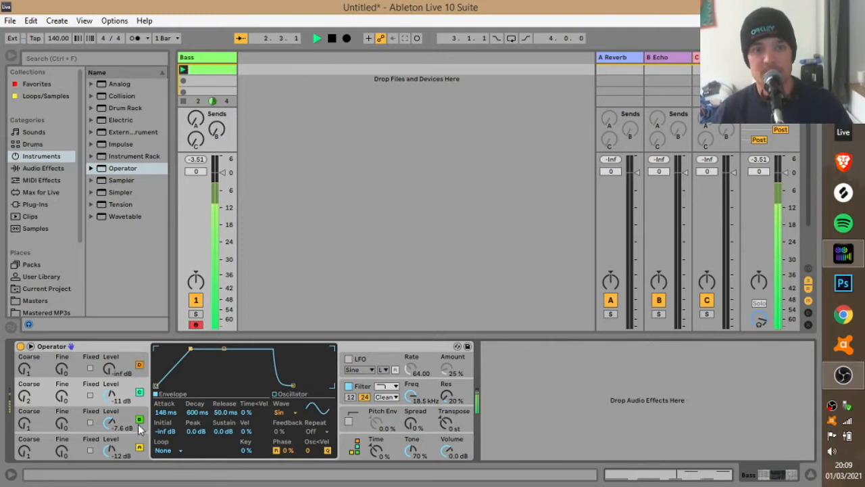
pyautogui.press('space')
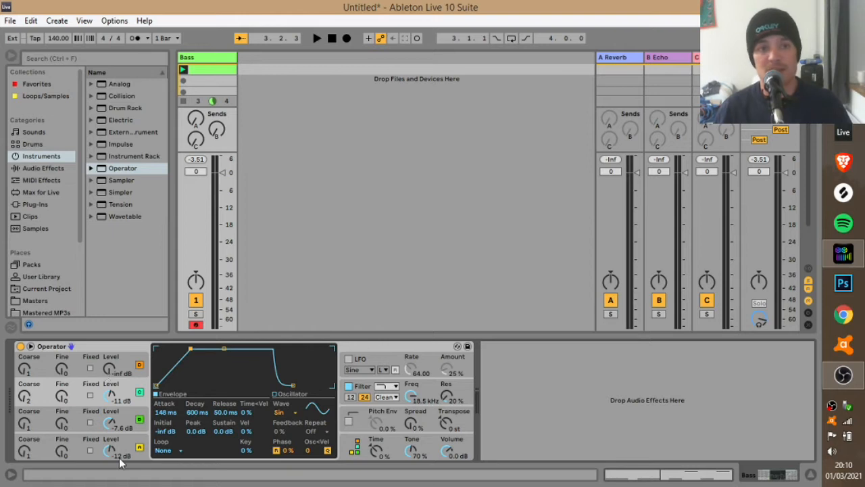
# - Switch off oscillator C and restore the algorithm with all four oscillators stacked in series
pyautogui.click(141, 393)
pyautogui.click(143, 416)
pyautogui.click(352, 447)
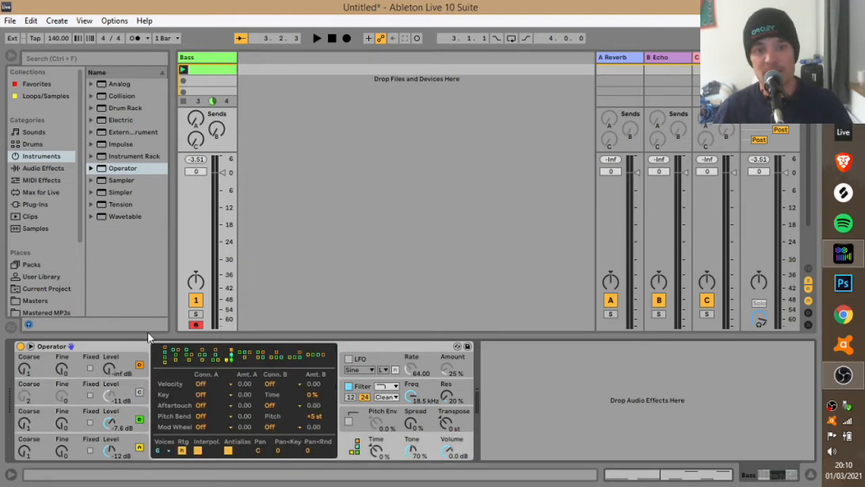
pyautogui.click(135, 427)
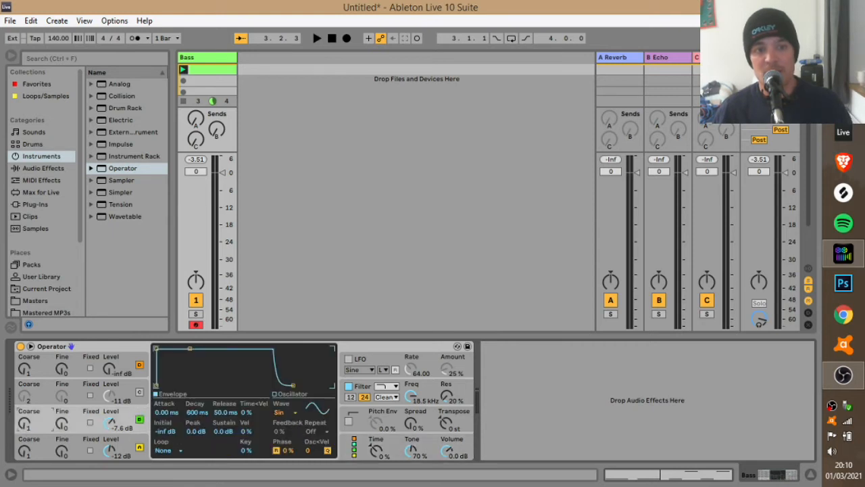
# - Set oscillator B's coarse tuning to 2 and lengthen its envelope attack while auditioning the clip
pyautogui.press('space')
pyautogui.press('space')
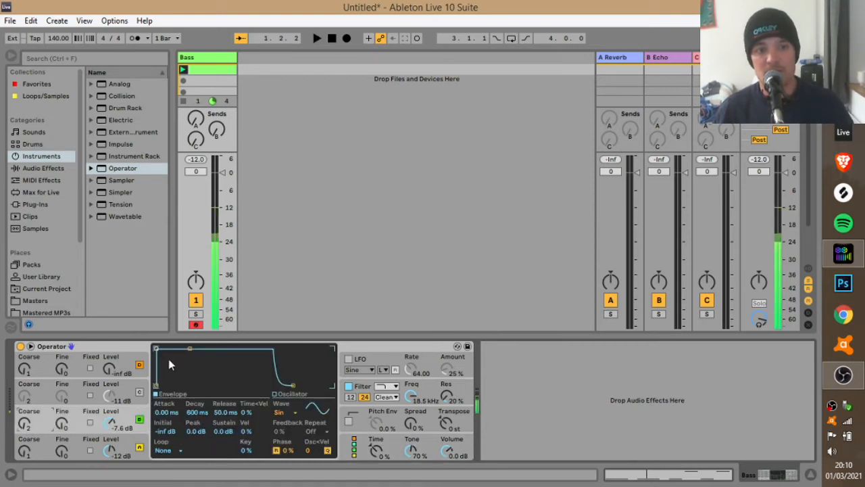
pyautogui.moveTo(156, 348); pyautogui.dragTo(190, 349)
pyautogui.press('space')
# - Lengthen oscillator A's envelope release to 351 ms and stop playback
pyautogui.moveTo(292, 386)
pyautogui.mouseDown()
pyautogui.moveTo(331, 385)
pyautogui.moveTo(303, 385)
pyautogui.mouseUp()
pyautogui.click(143, 442)
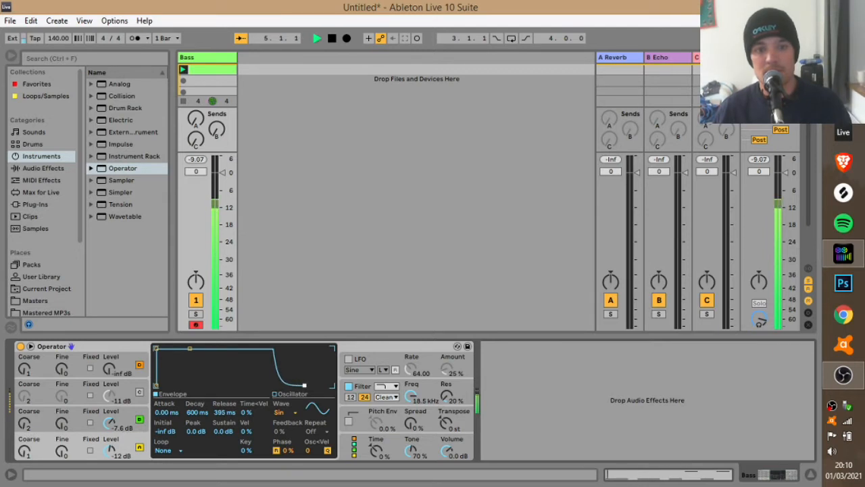
pyautogui.press('space')
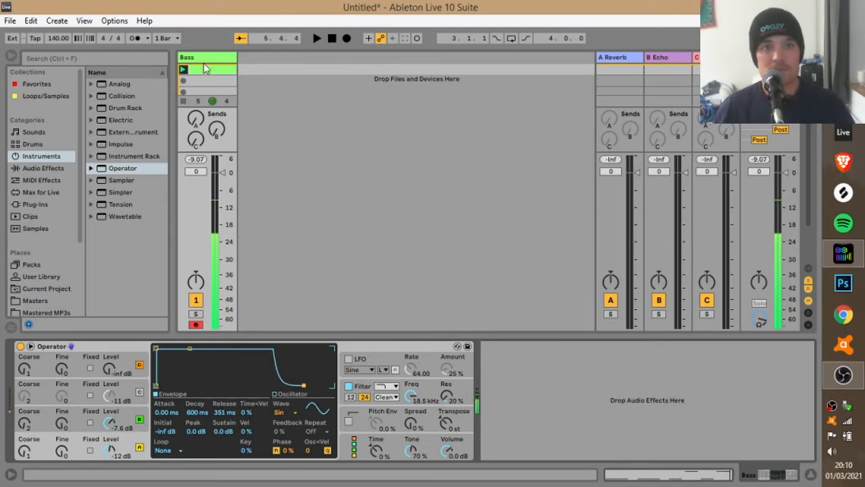
# - Group the Bass track's Operator device into an Instrument Rack
pyautogui.click(205, 60)
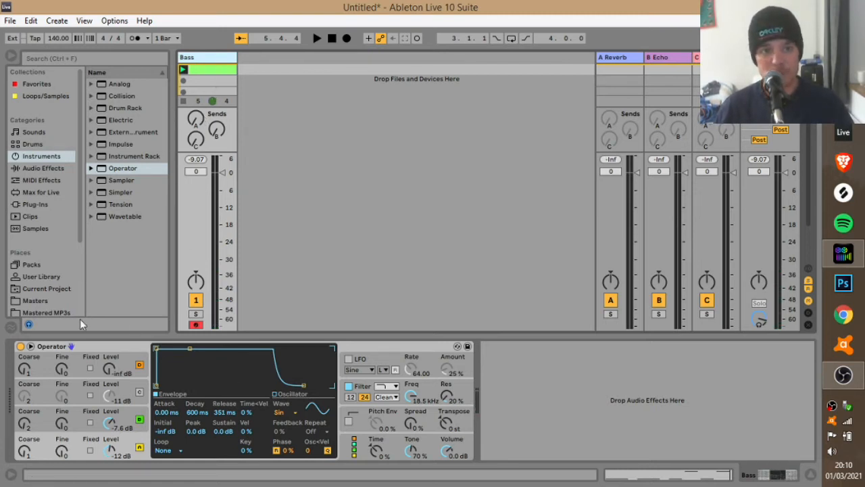
pyautogui.click(111, 346)
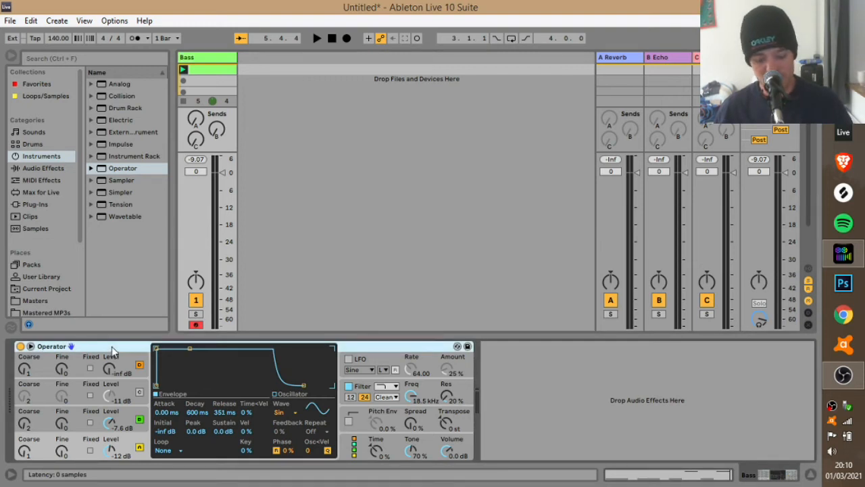
pyautogui.rightClick(112, 346)
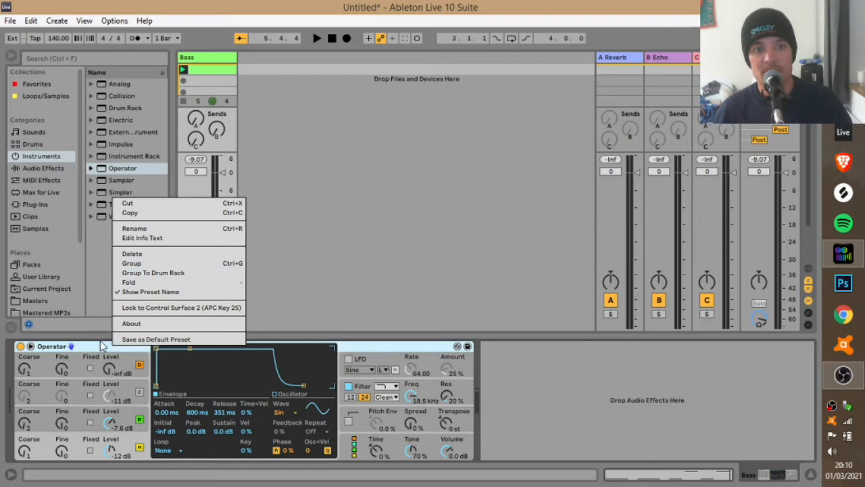
pyautogui.hotkey('ctrl', 'g')
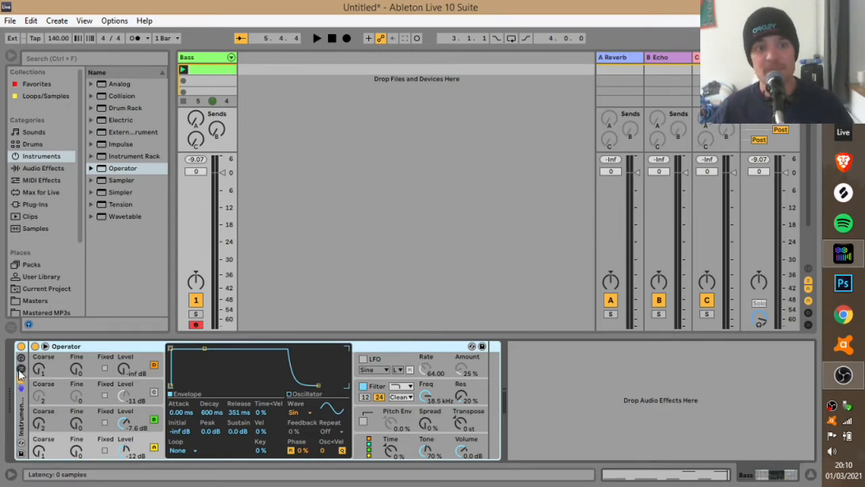
# - Group the Operator into an Instrument Rack with its chain list visible and duplicate the Operator chain
pyautogui.hotkey('ctrl', 'g')
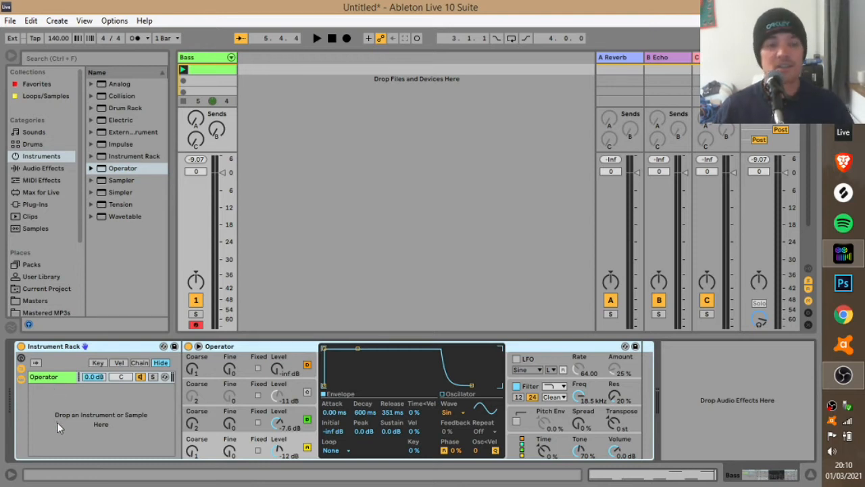
pyautogui.click(57, 380)
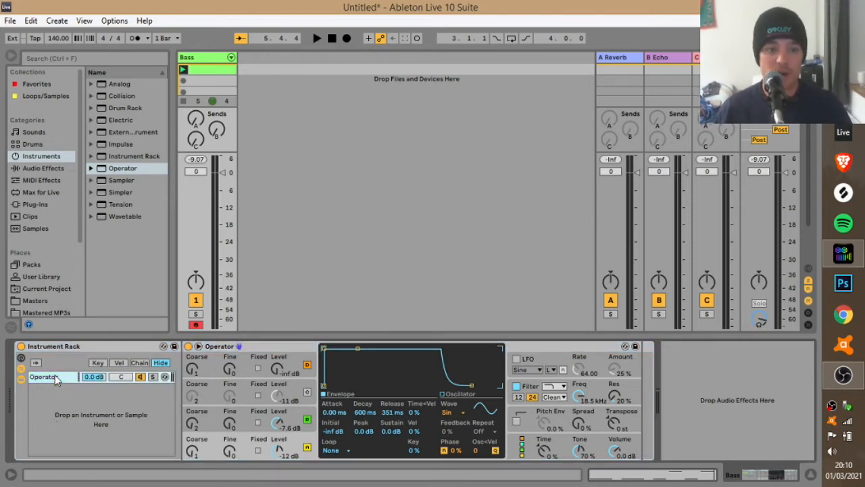
pyautogui.hotkey('ctrl', 'd')
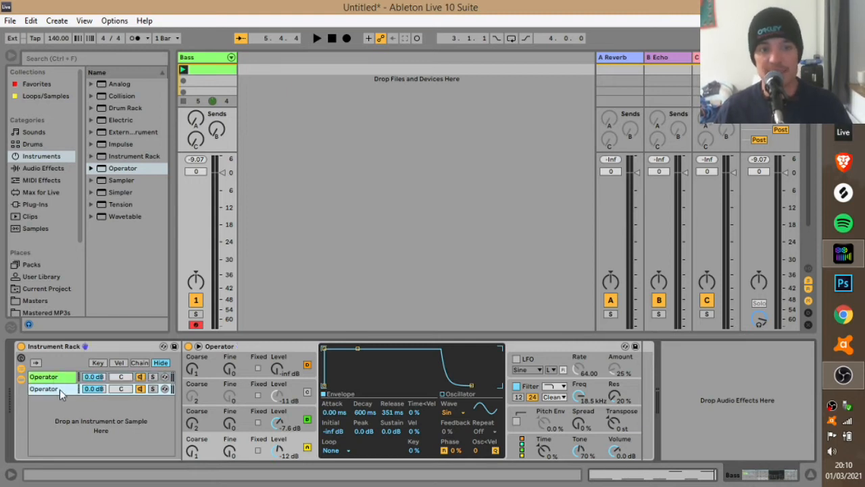
pyautogui.click(62, 386)
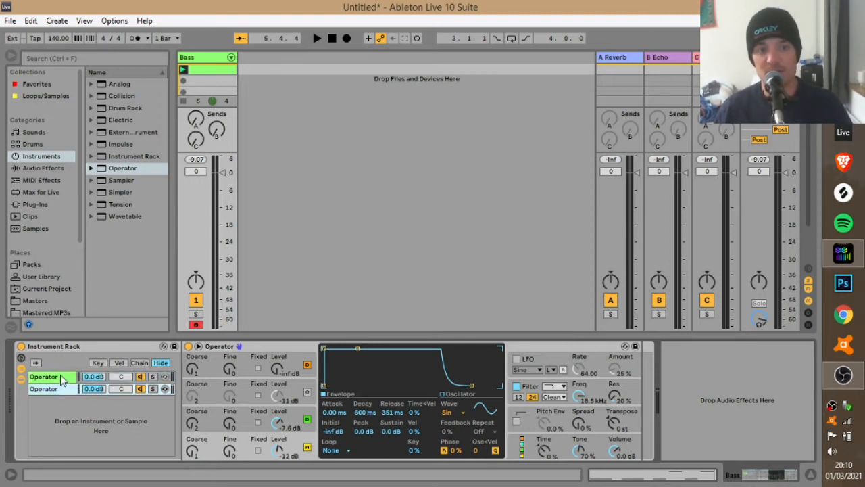
pyautogui.click(59, 391)
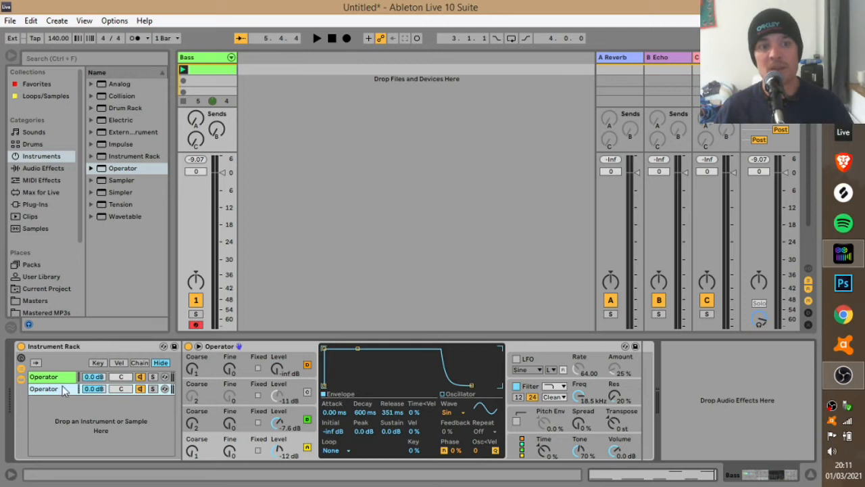
# - Add an EQ Eight after Operator on the rack's first chain
pyautogui.click(31, 169)
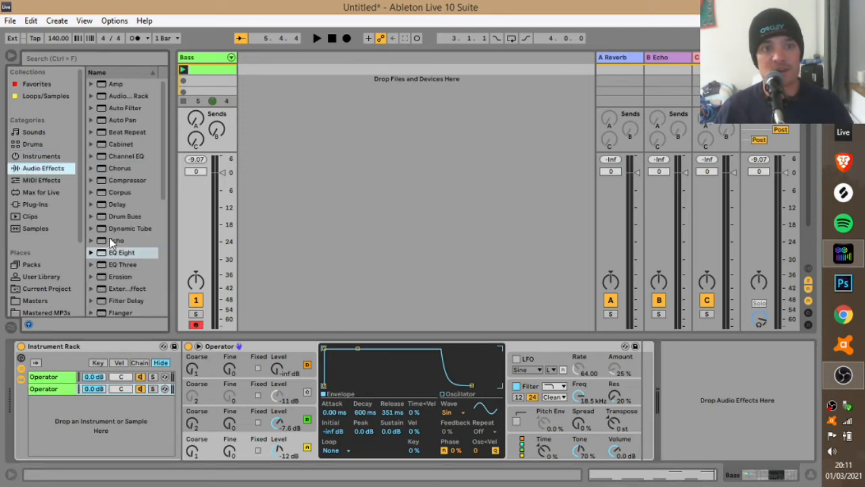
pyautogui.moveTo(115, 255); pyautogui.dragTo(60, 382)
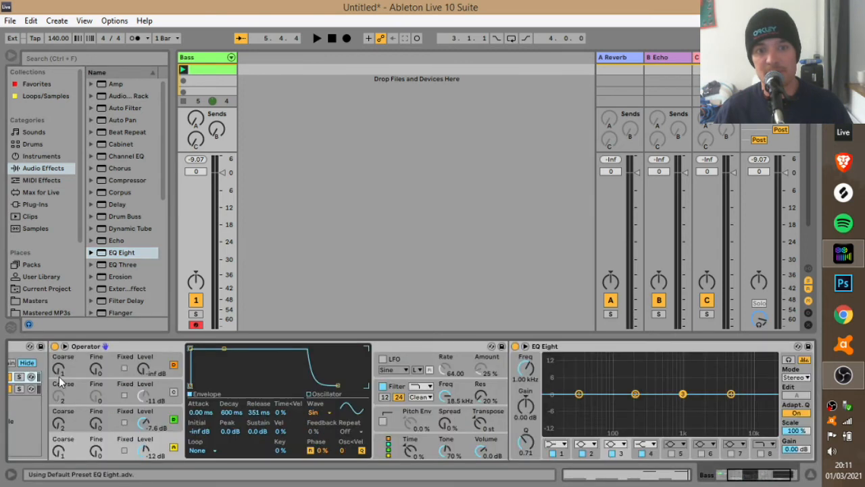
pyautogui.moveTo(784, 478); pyautogui.dragTo(793, 477)
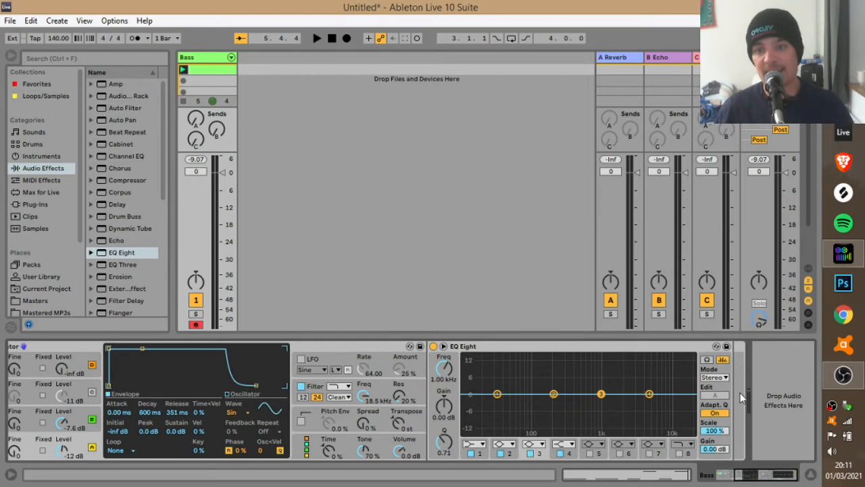
pyautogui.rightClick(740, 348)
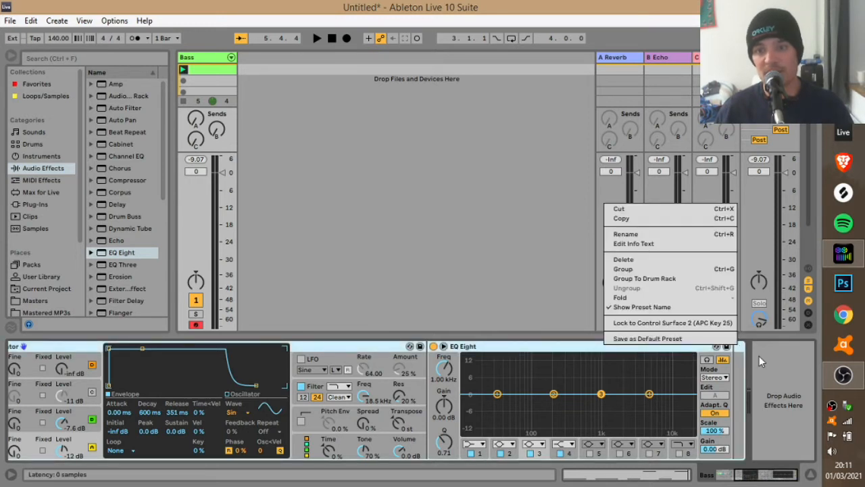
pyautogui.click(759, 357)
pyautogui.moveTo(768, 475); pyautogui.dragTo(732, 478)
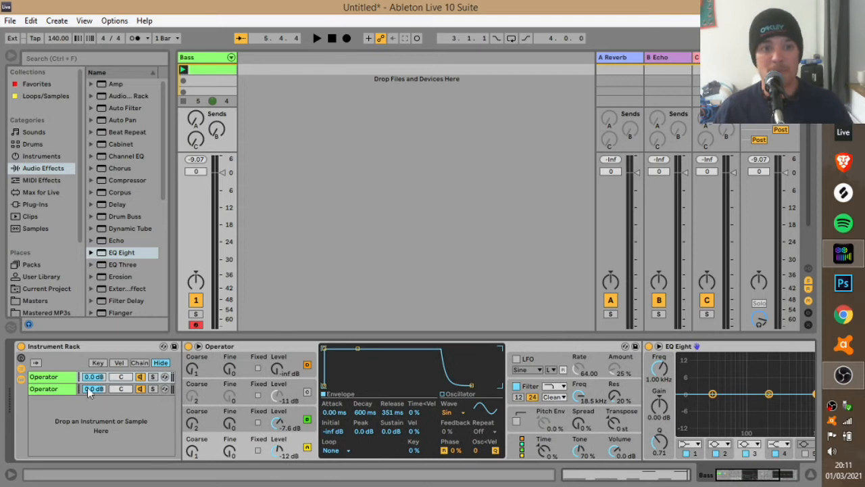
pyautogui.click(56, 380)
pyautogui.moveTo(737, 476); pyautogui.dragTo(754, 475)
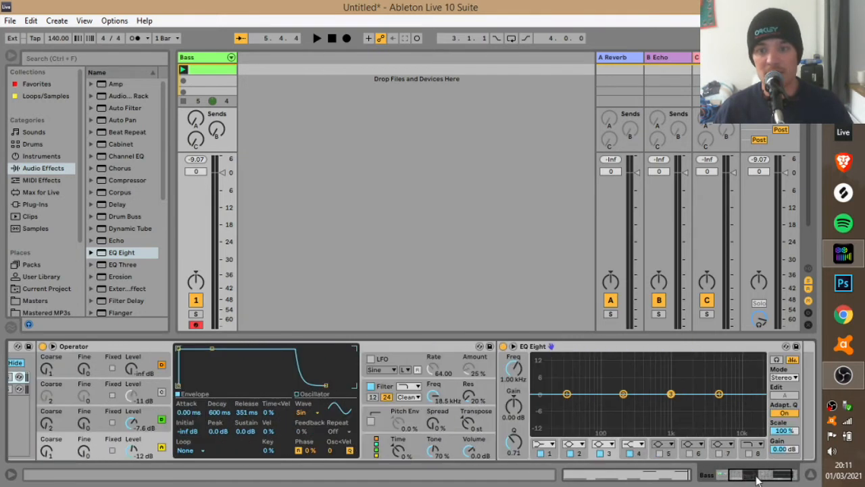
# - Set EQ Eight band 1 to a steep low cut at about 126 Hz while auditioning the clip
pyautogui.press('space')
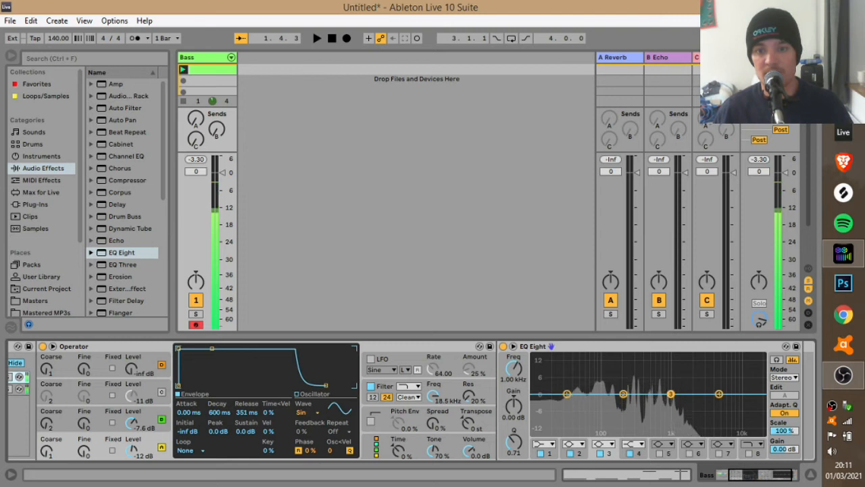
pyautogui.press('space')
pyautogui.click(551, 444)
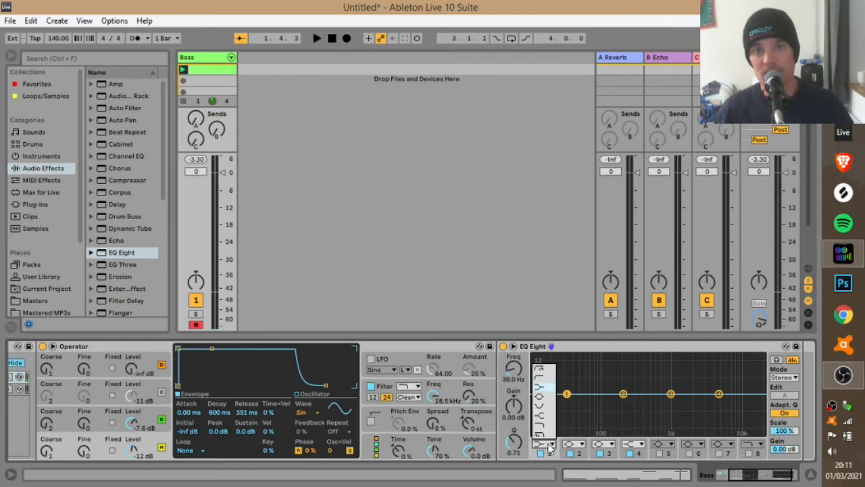
pyautogui.click(543, 367)
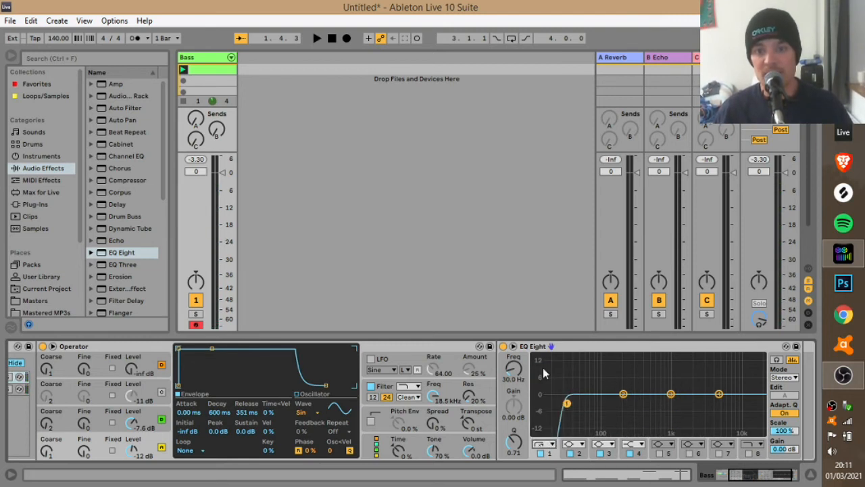
pyautogui.press('space')
pyautogui.moveTo(566, 404); pyautogui.dragTo(609, 402)
pyautogui.press('space')
# - Solo the rack's first chain and raise its EQ Eight low cut to about 147 Hz during playback
pyautogui.moveTo(759, 478); pyautogui.dragTo(732, 475)
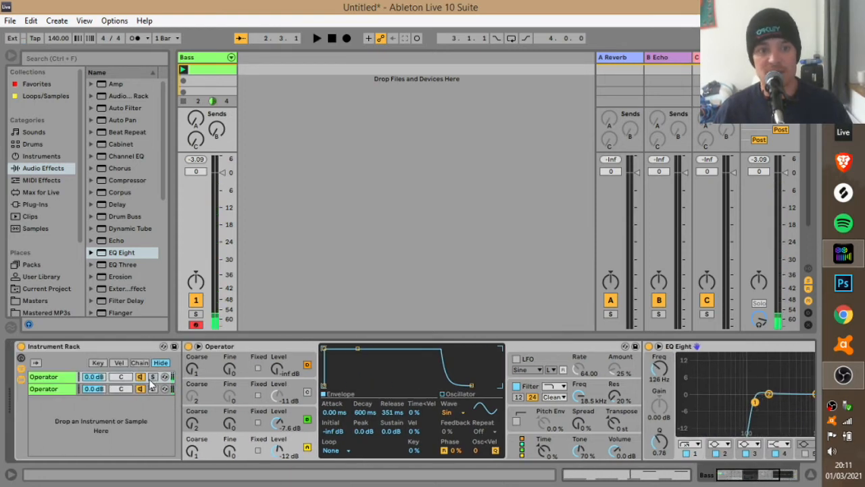
pyautogui.click(153, 378)
pyautogui.press('space')
pyautogui.click(788, 476)
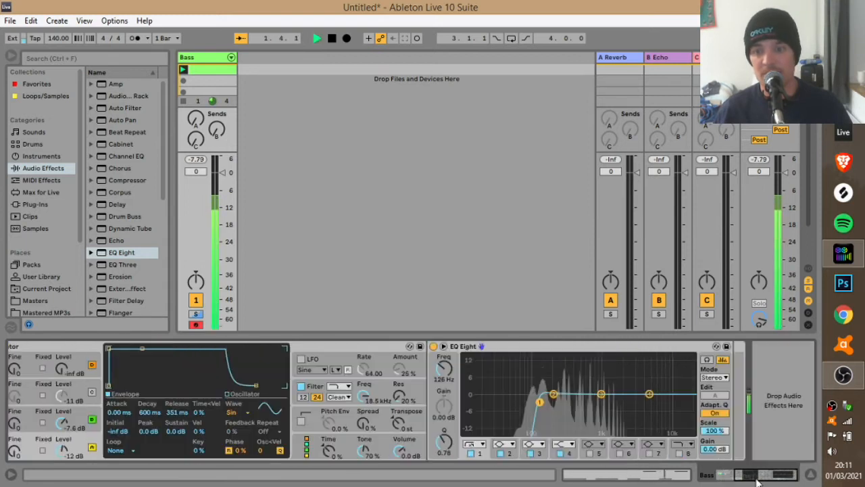
pyautogui.moveTo(542, 404)
pyautogui.mouseDown()
pyautogui.moveTo(466, 403)
pyautogui.moveTo(545, 406)
pyautogui.mouseUp()
pyautogui.press('space')
# - Rename the rack's first chain "Mids" and the second chain "Sub"
pyautogui.scroll(5, 545, 409)
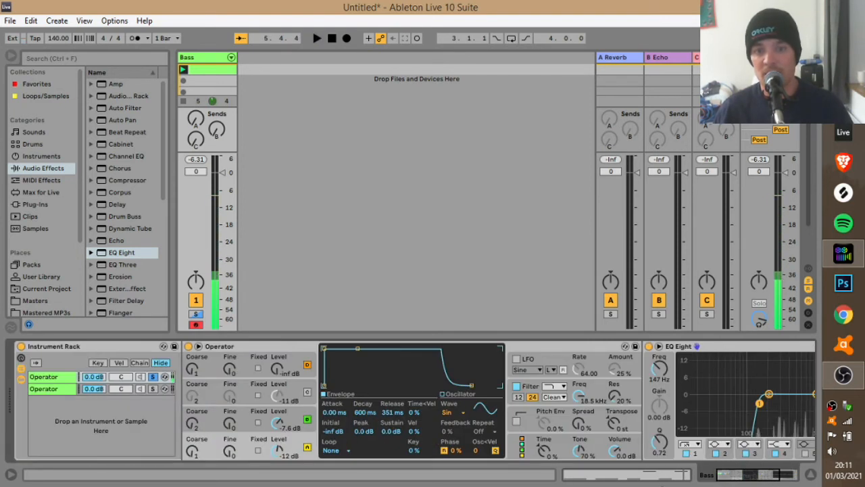
pyautogui.click(49, 377)
pyautogui.hotkey('ctrl', 'r')
pyautogui.write('Mids')
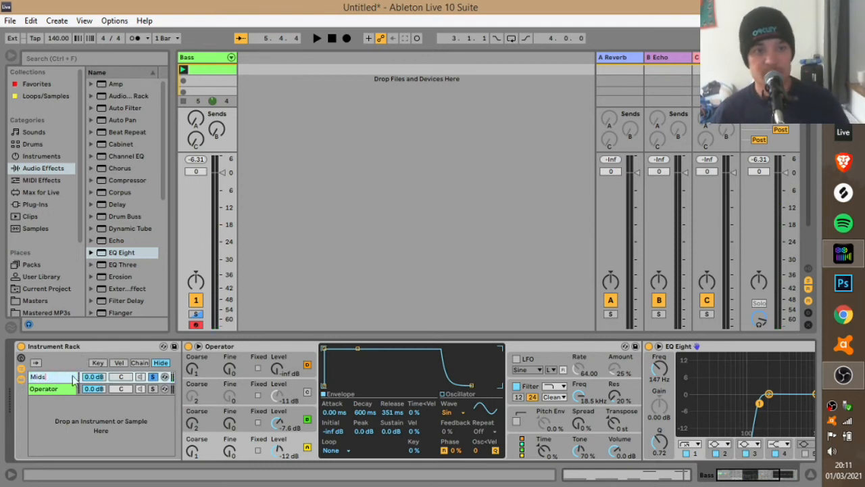
pyautogui.click(59, 389)
pyautogui.hotkey('ctrl', 'r')
pyautogui.write('Sub')
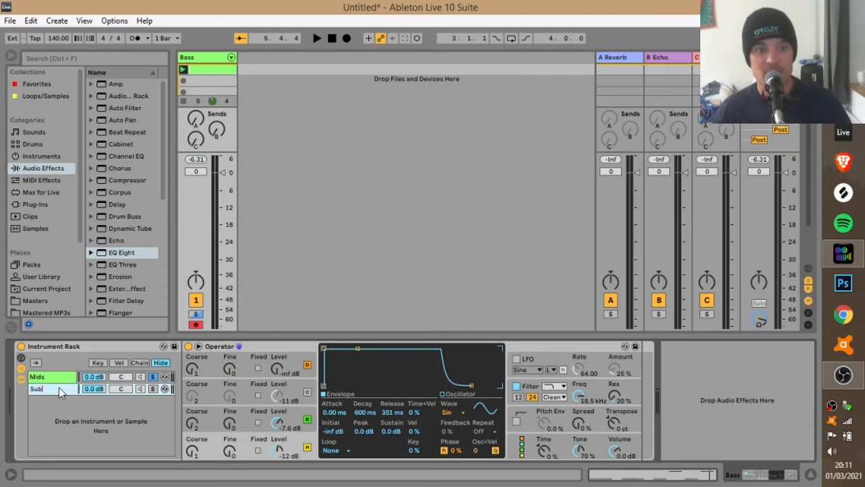
pyautogui.press('Return')
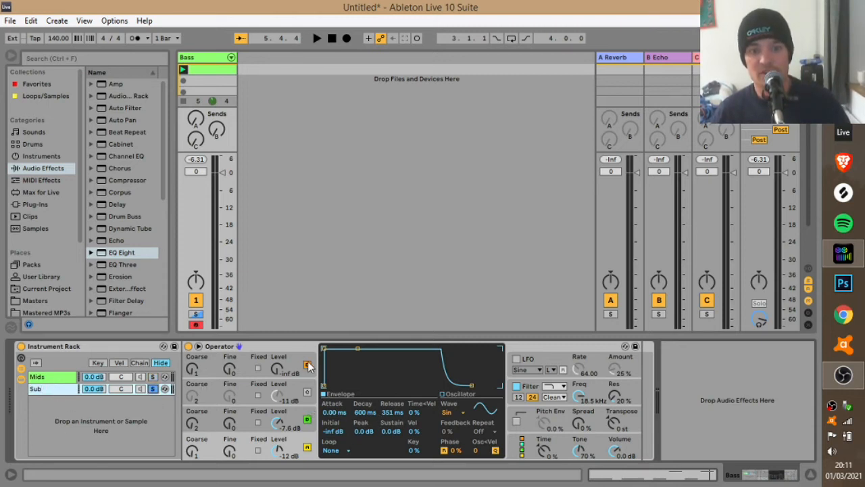
# - With Sub soloed, switch off its oscillator B and lengthen oscillator A's envelope attack to about 15.5 ms during playback
pyautogui.click(275, 396)
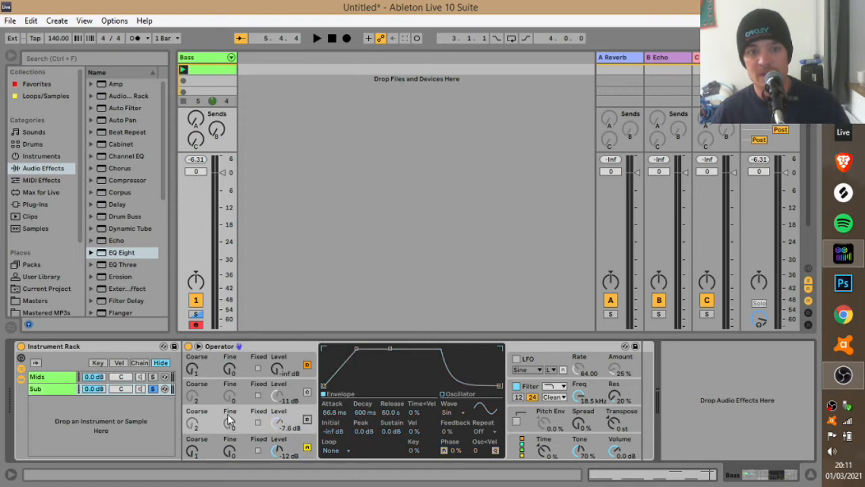
pyautogui.press('space')
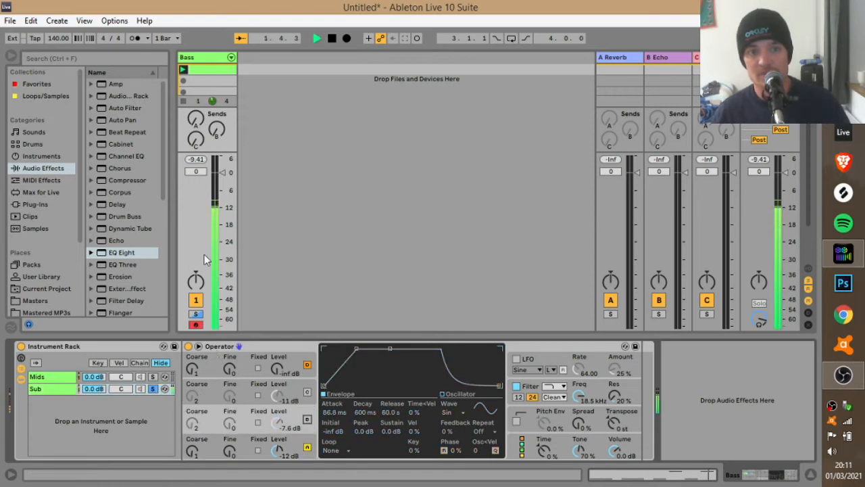
pyautogui.click(304, 439)
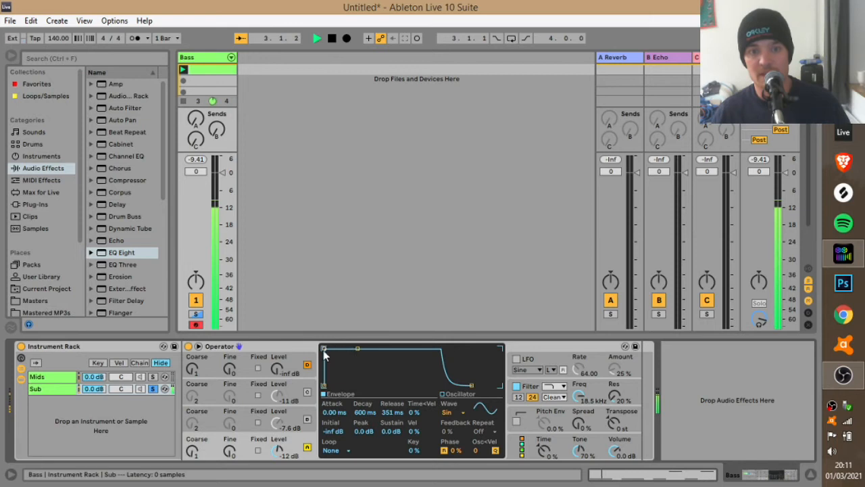
pyautogui.moveTo(323, 348); pyautogui.dragTo(347, 349)
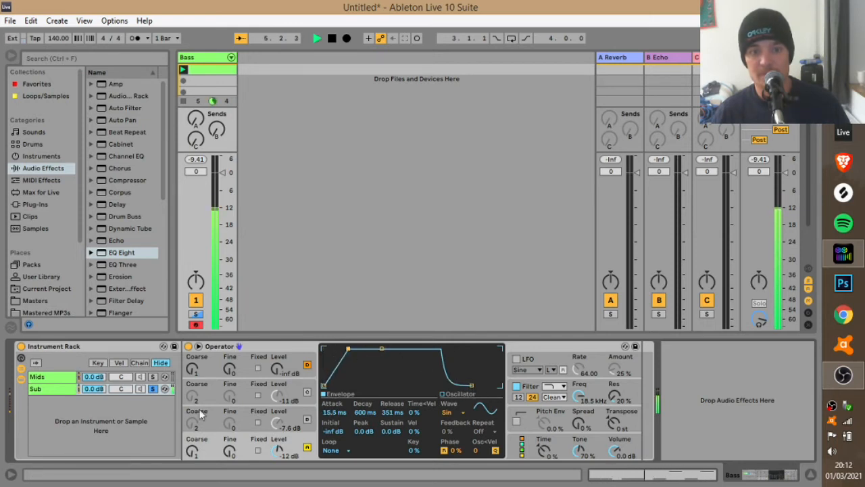
# - Compare the Mids chain on its own with both chains together, leaving Mids soloed and playback stopped
pyautogui.click(154, 377)
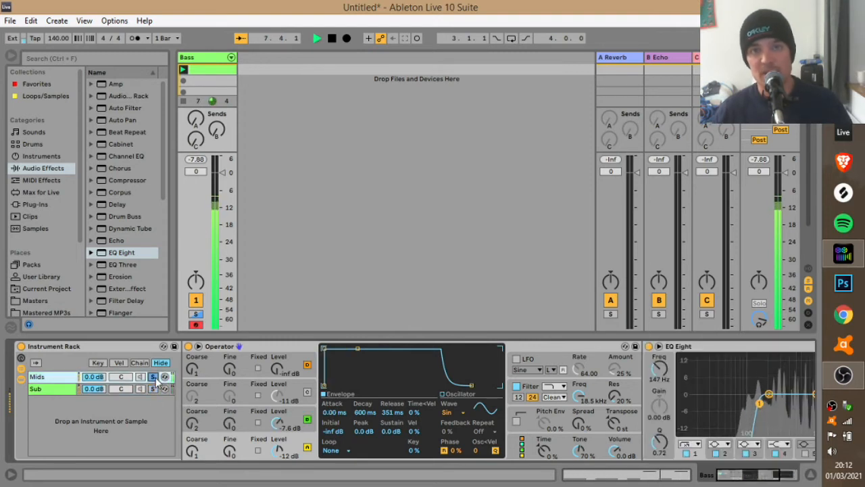
pyautogui.click(155, 377)
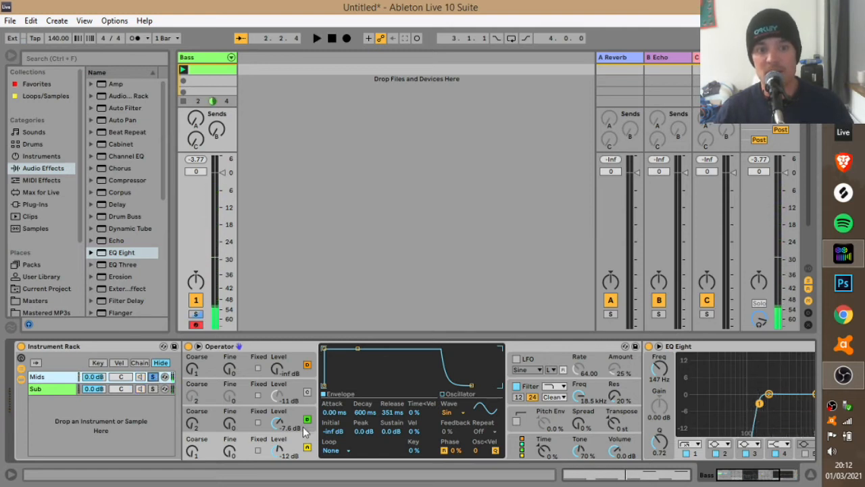
pyautogui.click(154, 377)
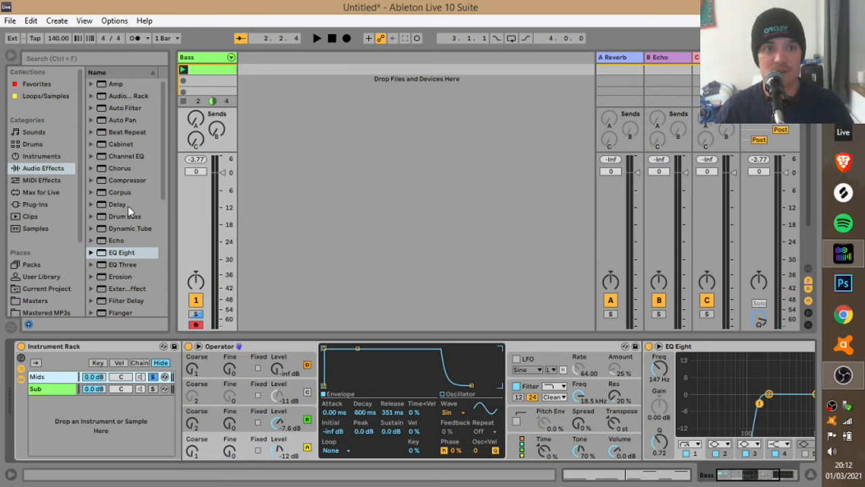
# - Add an Amp effect after EQ Eight on the Mids chain
pyautogui.scroll(-3, 127, 205)
pyautogui.scroll(3, 128, 205)
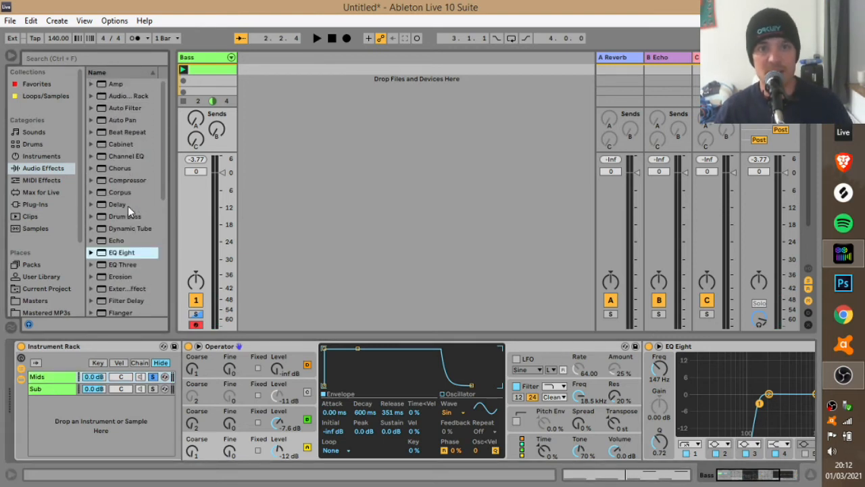
pyautogui.click(116, 84)
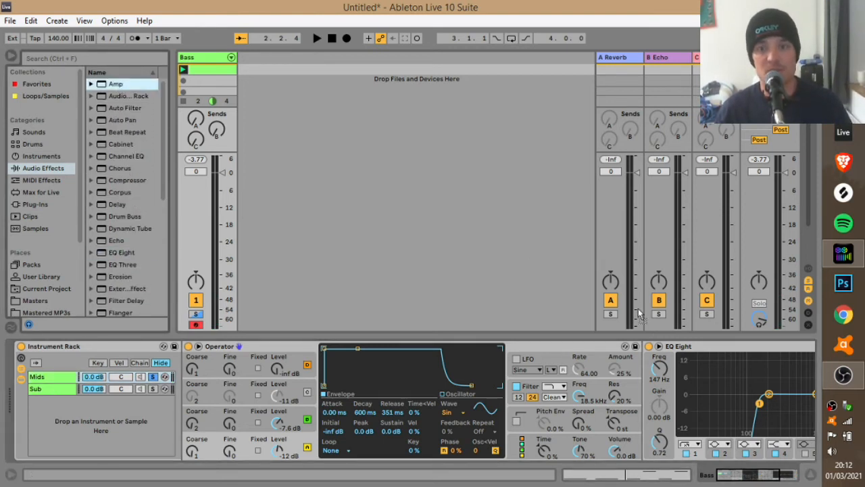
pyautogui.hscroll(5, 808, 408)
pyautogui.moveTo(808, 407); pyautogui.dragTo(771, 396)
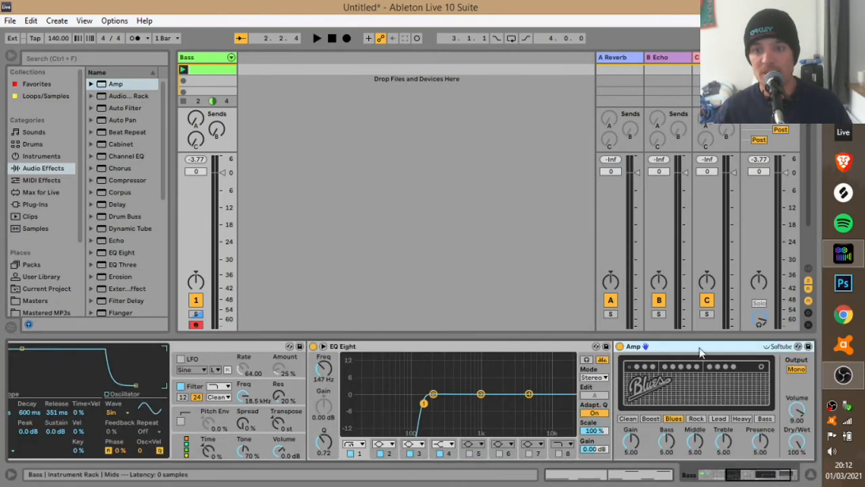
pyautogui.moveTo(767, 478); pyautogui.dragTo(816, 485)
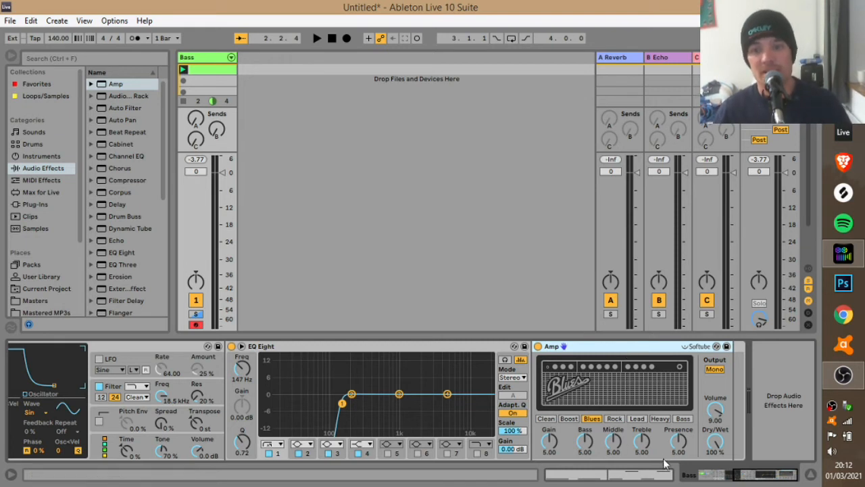
# - Switch the Amp to the Boost model and set its dry/wet to about 73.8% while auditioning the clip
pyautogui.moveTo(715, 441); pyautogui.dragTo(715, 482)
pyautogui.press('space')
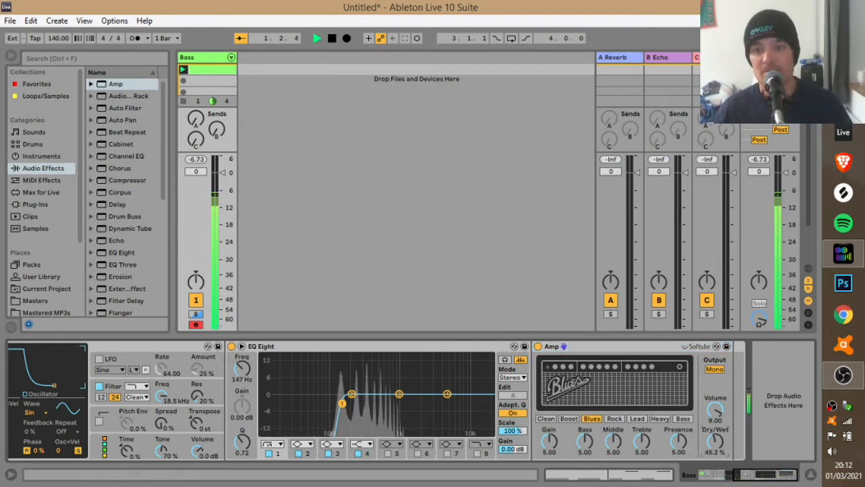
pyautogui.moveTo(715, 442)
pyautogui.mouseDown()
pyautogui.moveTo(715, 402)
pyautogui.moveTo(715, 444)
pyautogui.mouseUp()
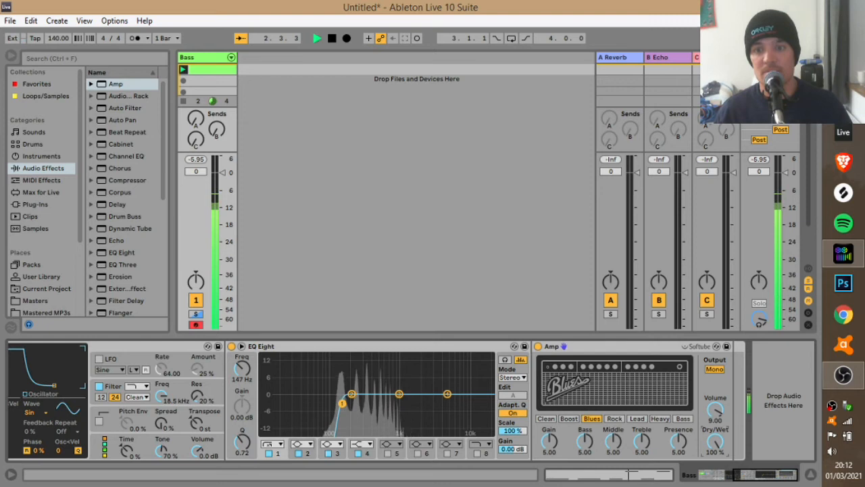
pyautogui.click(569, 418)
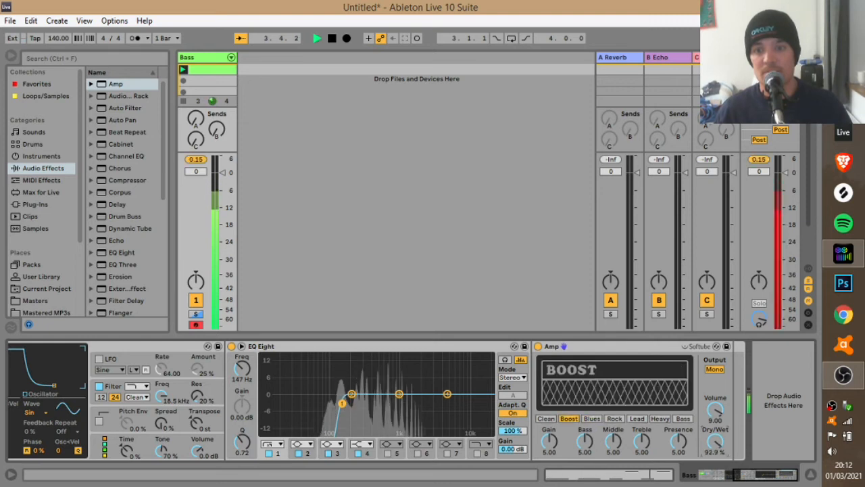
pyautogui.moveTo(715, 442); pyautogui.dragTo(715, 450)
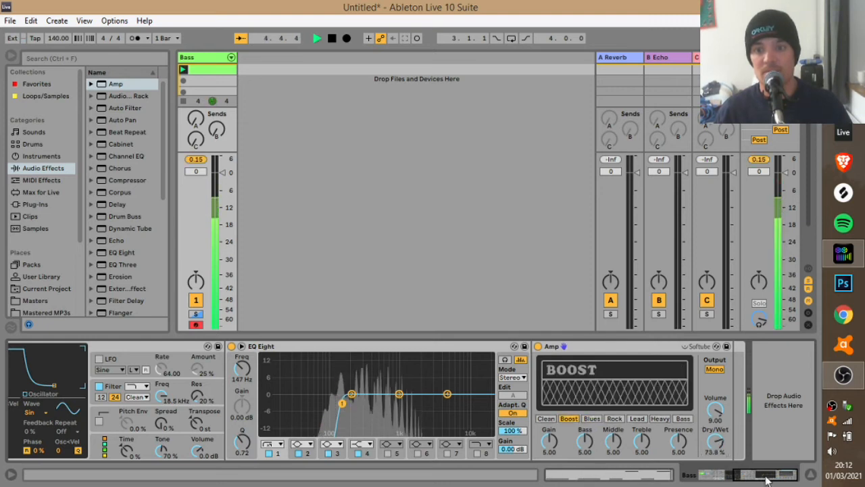
# - Play the Mids and Sub chains together, and play the Sub chain soloed for comparison
pyautogui.moveTo(766, 476); pyautogui.dragTo(699, 477)
pyautogui.press('space')
pyautogui.click(154, 379)
pyautogui.press('space')
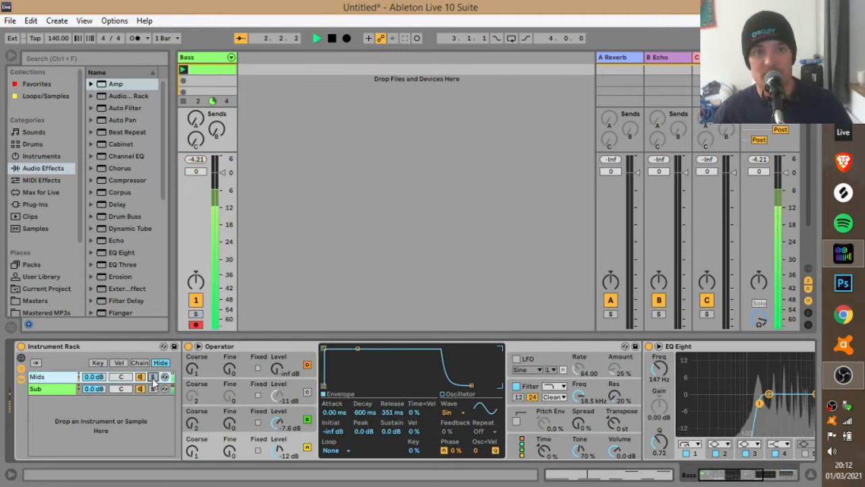
pyautogui.press('space')
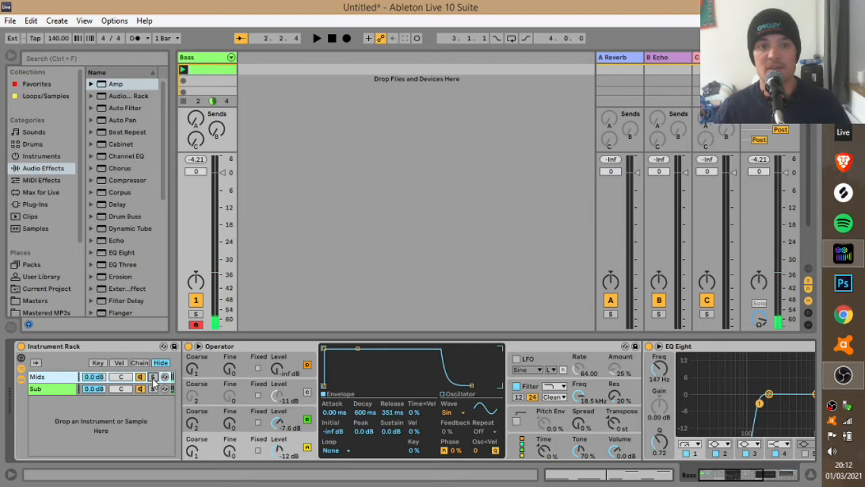
pyautogui.click(152, 389)
pyautogui.press('space')
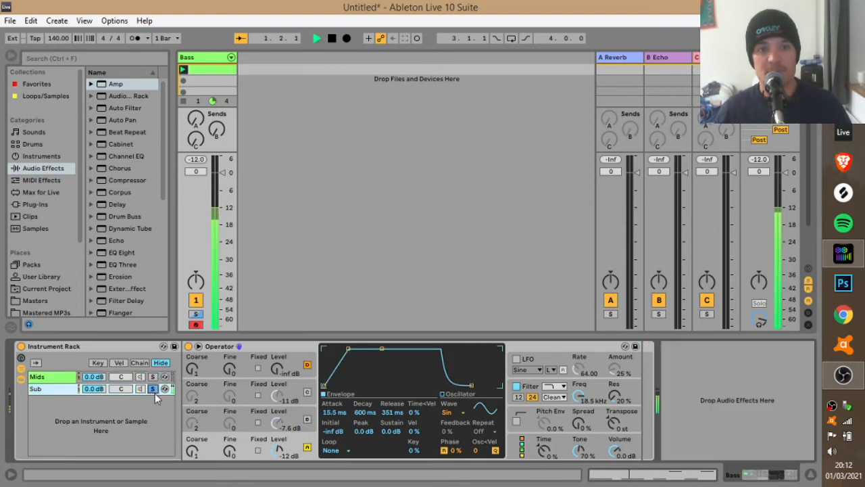
pyautogui.press('space')
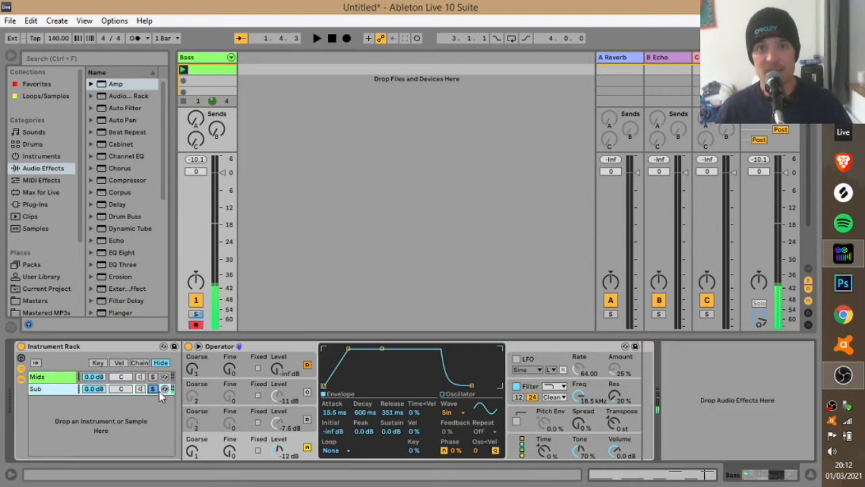
# - Delete the Sub chain from the Instrument Rack
pyautogui.click(46, 381)
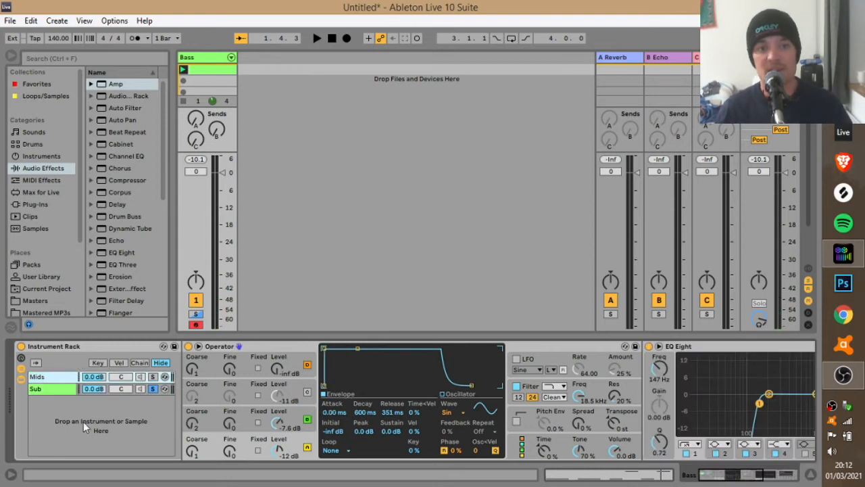
pyautogui.click(55, 388)
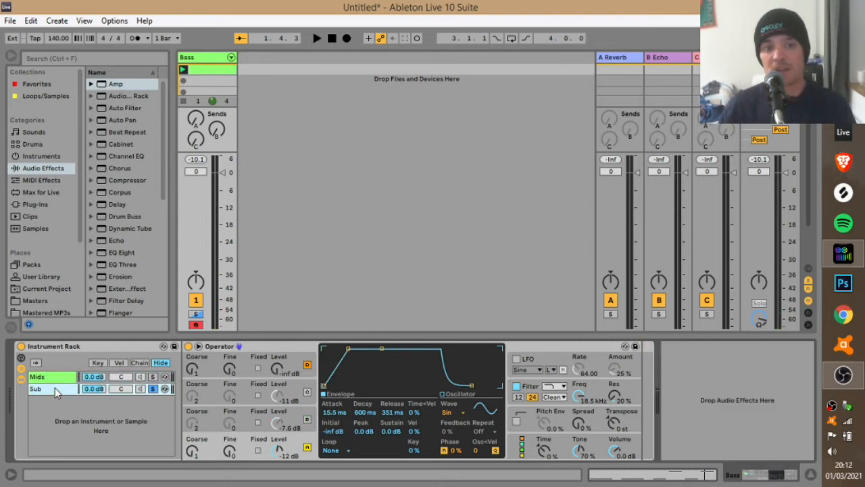
pyautogui.press('Delete')
# - Delete EQ Eight and Amp from the Mids chain and ungroup the Instrument Rack, keeping only Operator
pyautogui.click(715, 347)
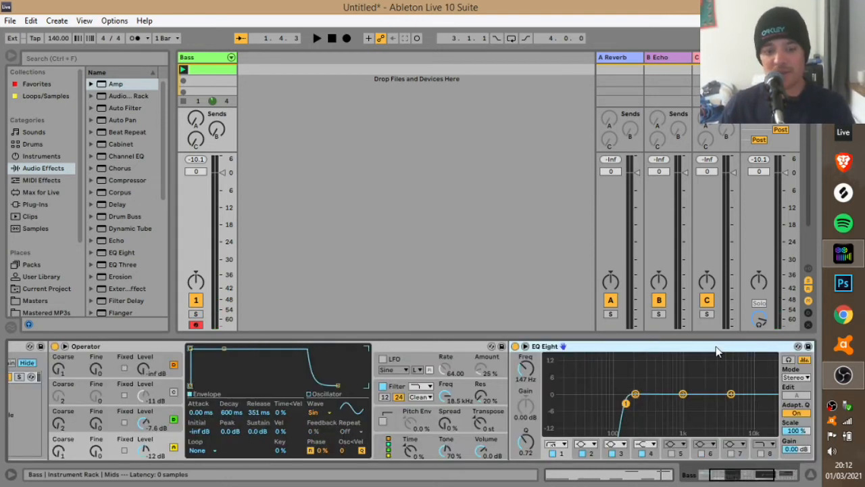
pyautogui.press('Delete')
pyautogui.moveTo(755, 473); pyautogui.dragTo(728, 473)
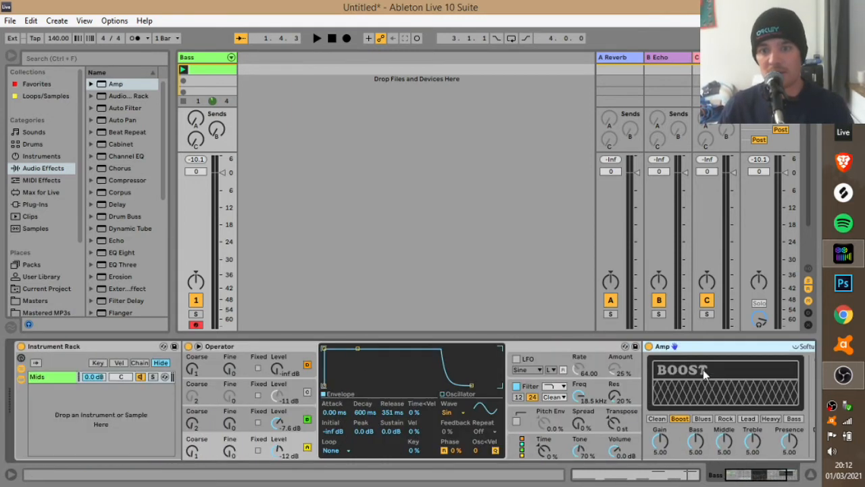
pyautogui.press('Delete')
pyautogui.rightClick(62, 344)
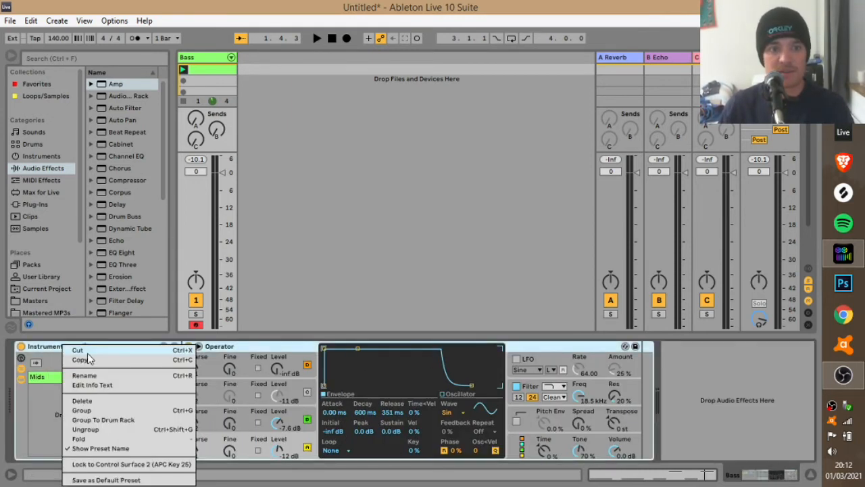
pyautogui.click(96, 430)
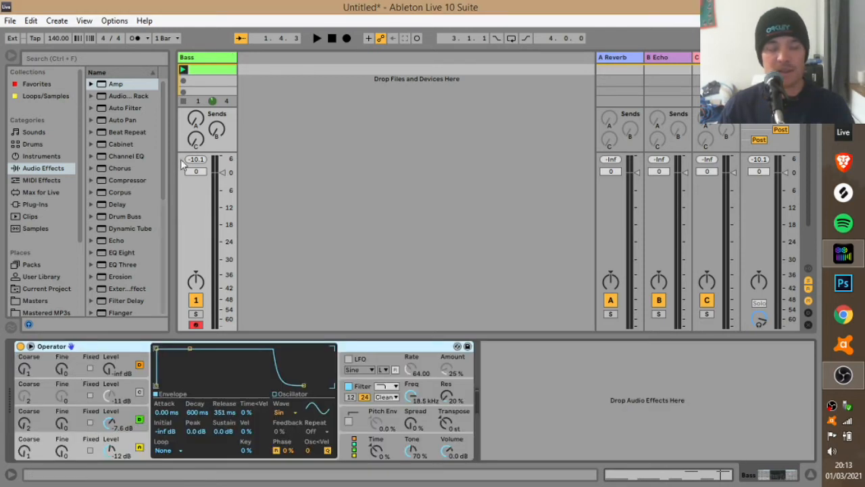
# - Duplicate the Bass track together with its clip and Operator
pyautogui.click(205, 59)
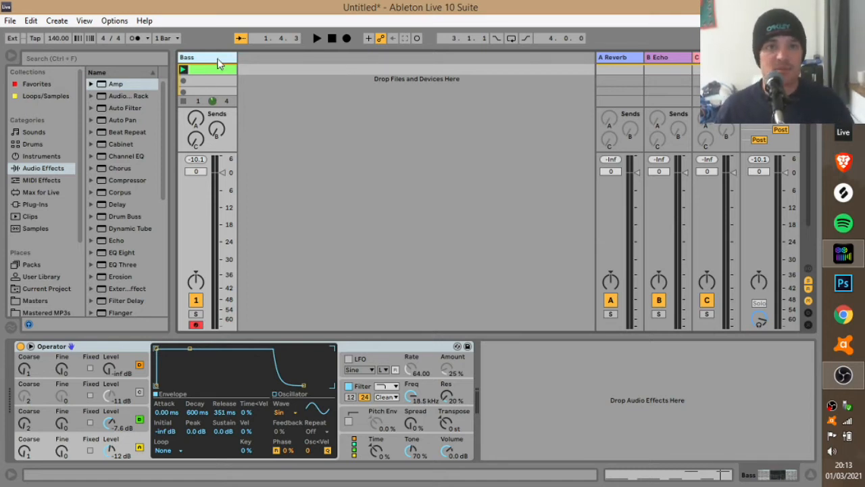
pyautogui.click(218, 63)
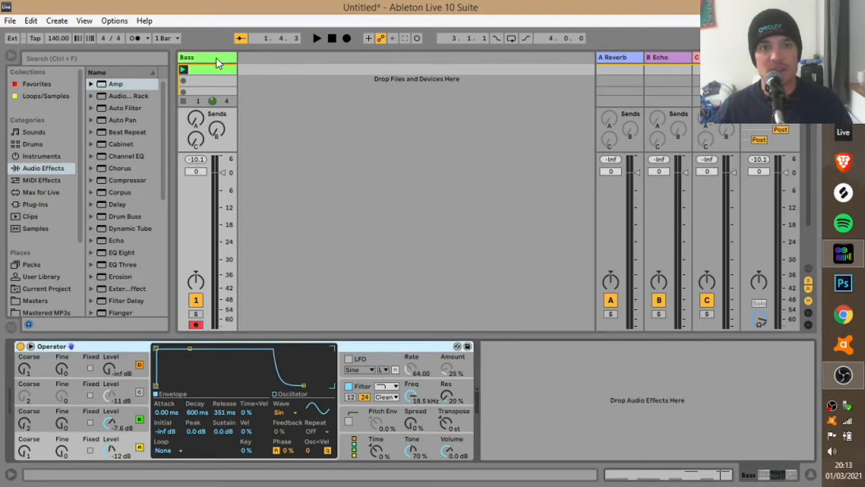
pyautogui.click(217, 60)
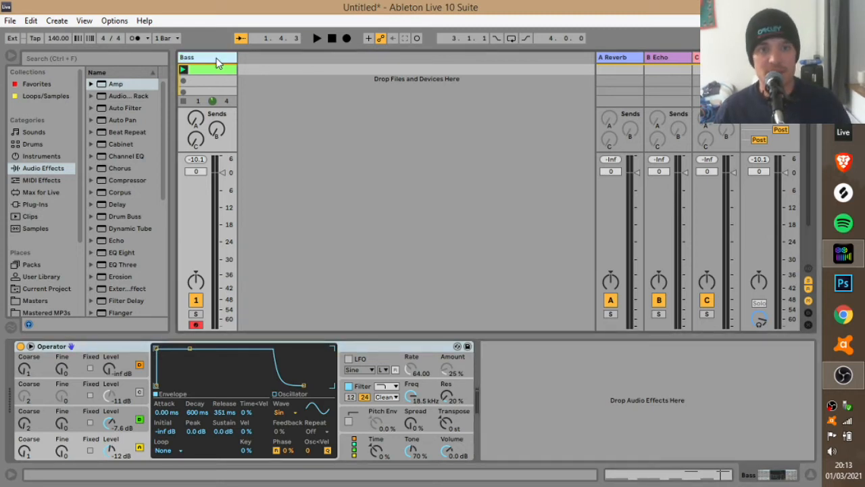
pyautogui.hotkey('ctrl', 'd')
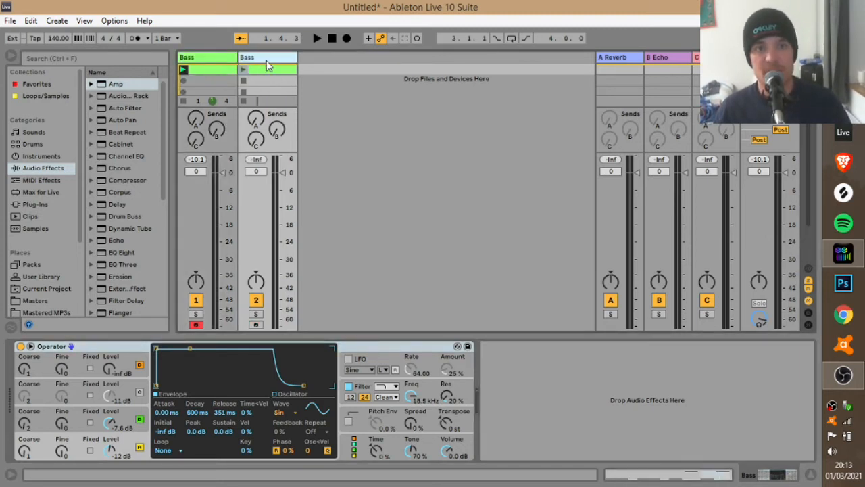
# - Rename the original Bass track as Sub
pyautogui.click(218, 59)
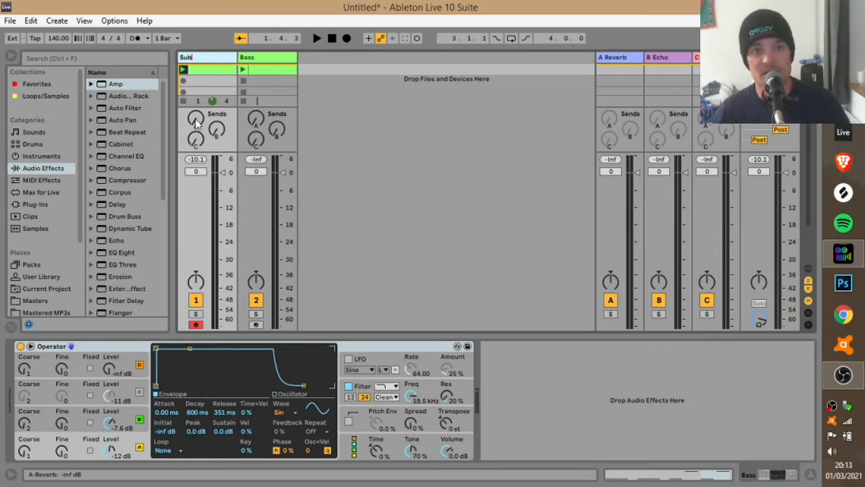
pyautogui.click(221, 82)
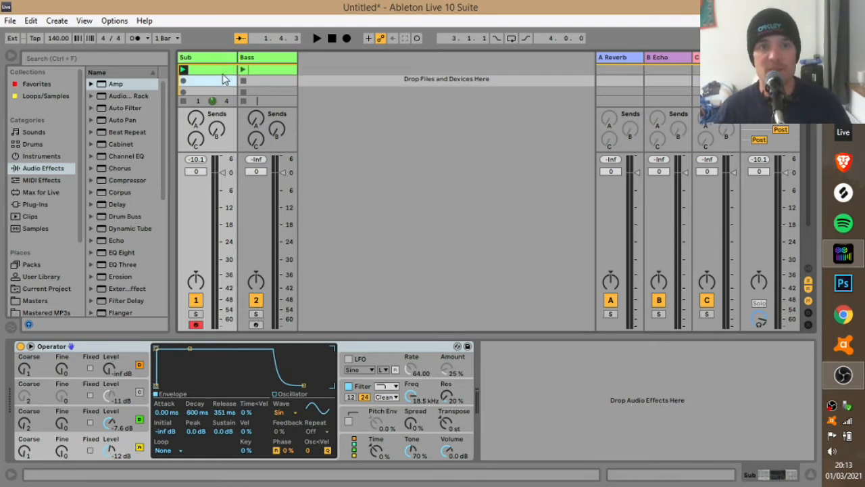
pyautogui.click(205, 70)
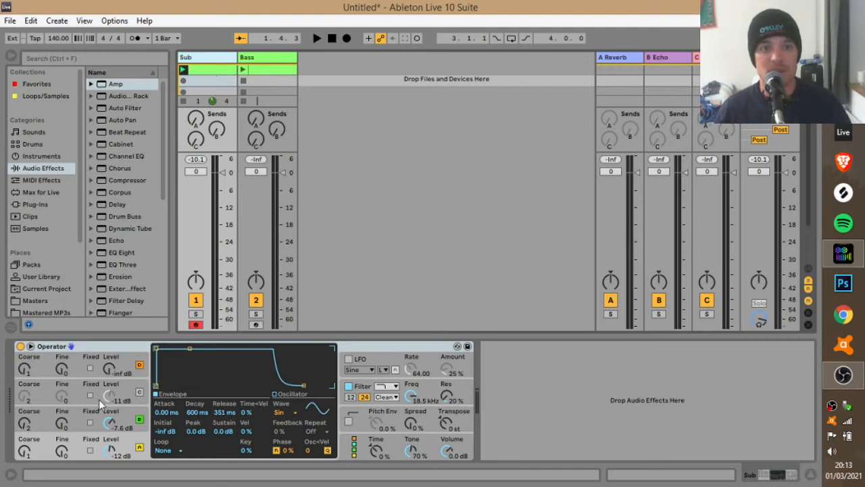
# - Switch off oscillator B on the Sub track and audition the Sub and Bass tracks soloed in turn
pyautogui.click(140, 421)
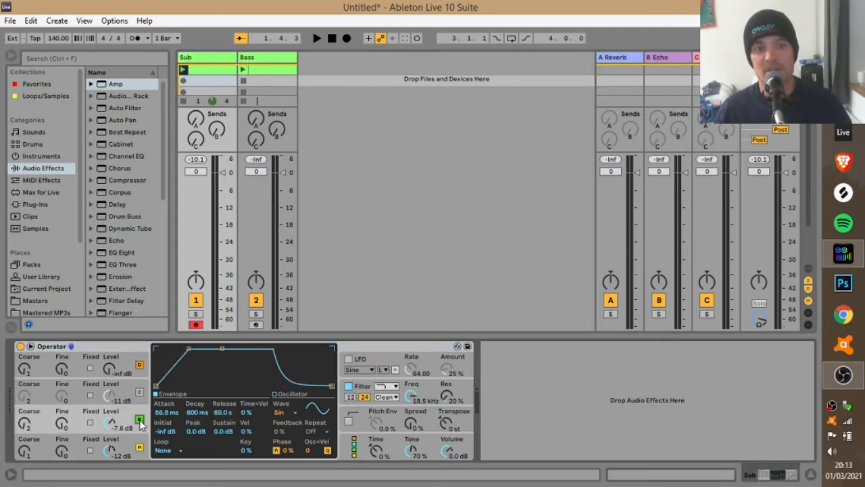
pyautogui.click(195, 315)
pyautogui.press('space')
pyautogui.click(256, 313)
pyautogui.click(243, 71)
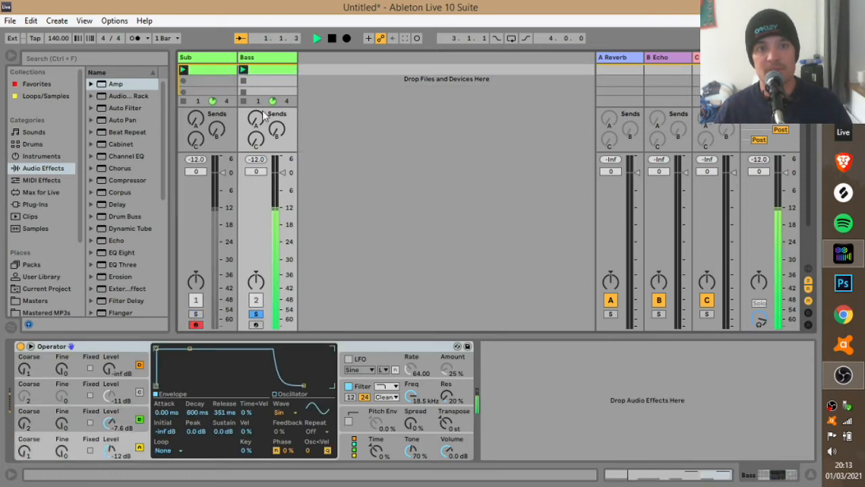
# - Add EQ Eight after Operator on the Bass track and open its enlarged curve display
pyautogui.moveTo(106, 256); pyautogui.dragTo(570, 351)
pyautogui.click(551, 393)
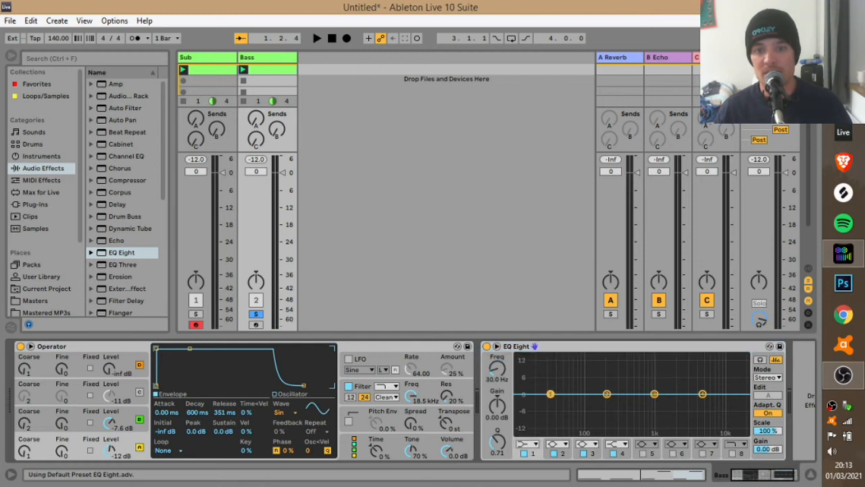
pyautogui.doubleClick(536, 420)
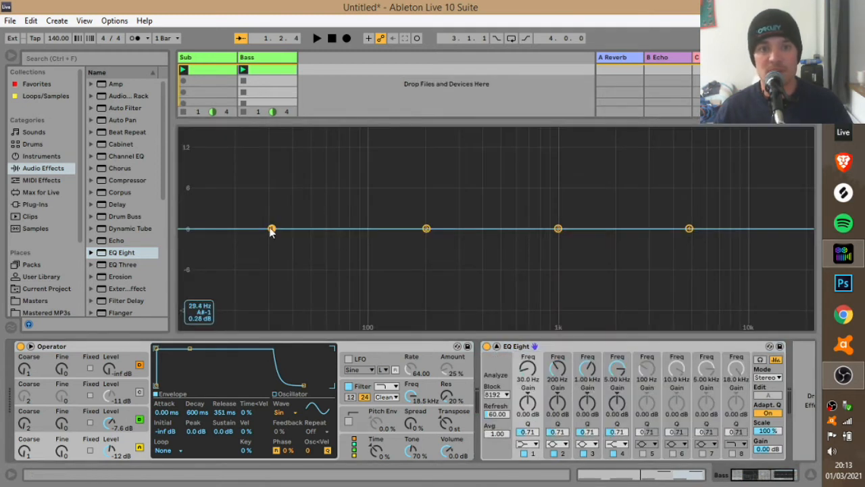
pyautogui.doubleClick(414, 181)
pyautogui.doubleClick(625, 373)
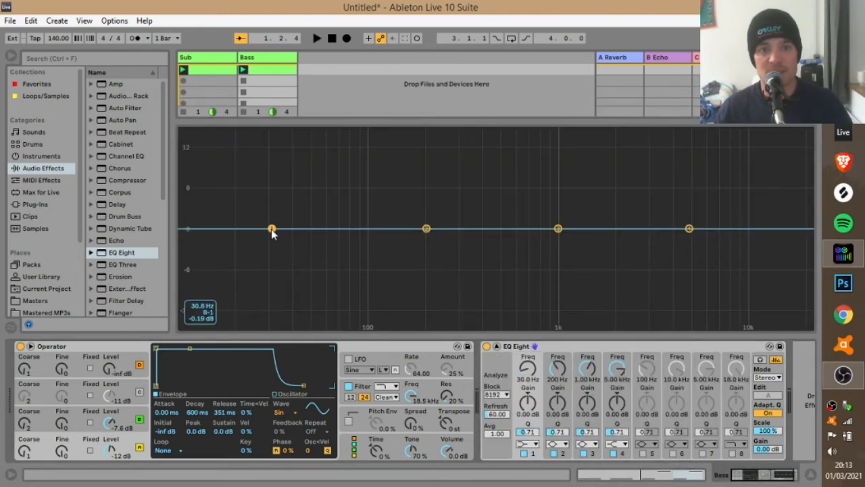
# - Set EQ Eight's band 1 to a low cut at 150 Hz while auditioning the Bass track
pyautogui.click(529, 444)
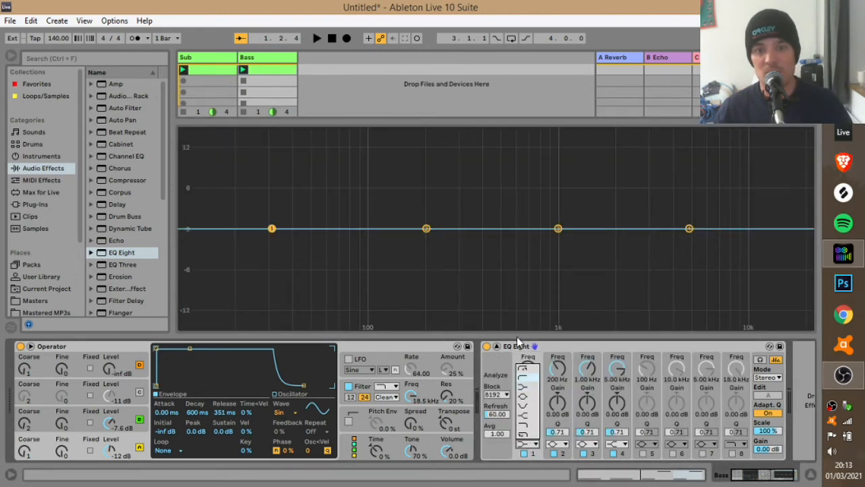
pyautogui.click(530, 378)
pyautogui.press('space')
pyautogui.moveTo(282, 251); pyautogui.dragTo(403, 251)
pyautogui.doubleClick(409, 158)
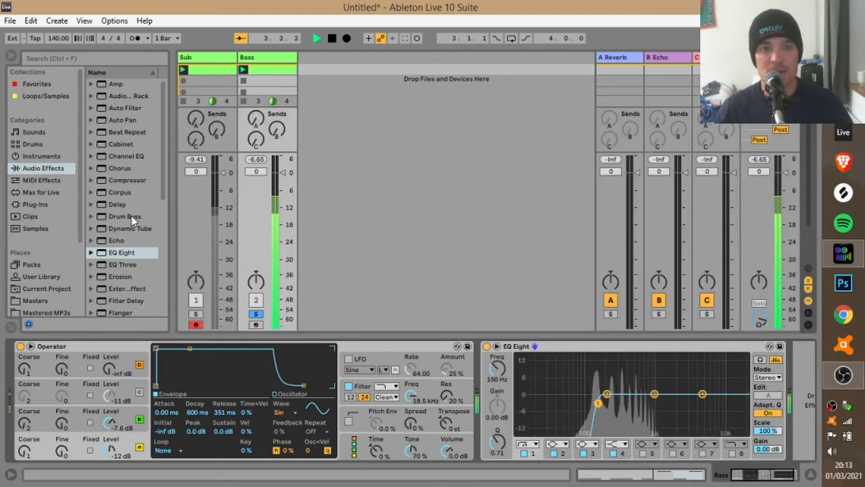
pyautogui.press('space')
# - Unsolo the Bass track and play it together with the Sub track
pyautogui.click(235, 233)
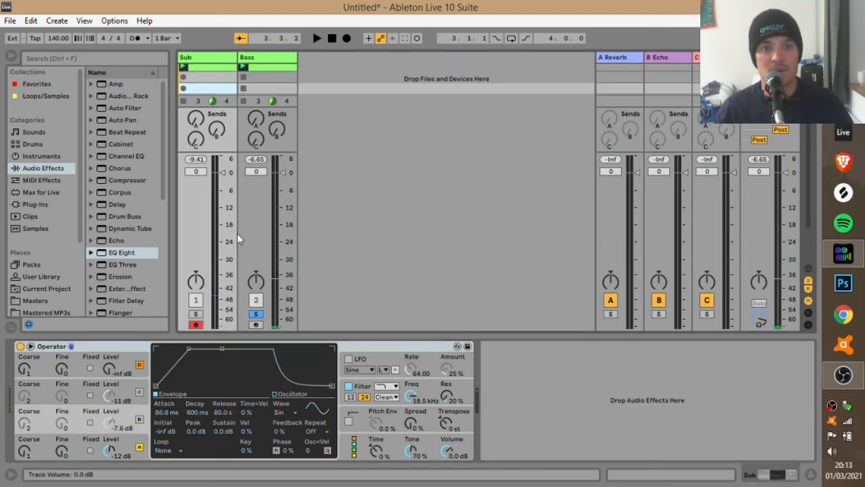
pyautogui.click(258, 314)
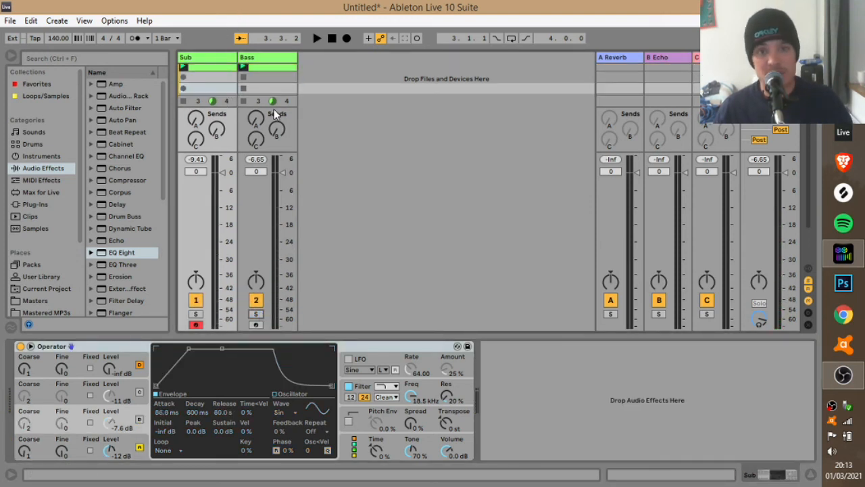
pyautogui.press('space')
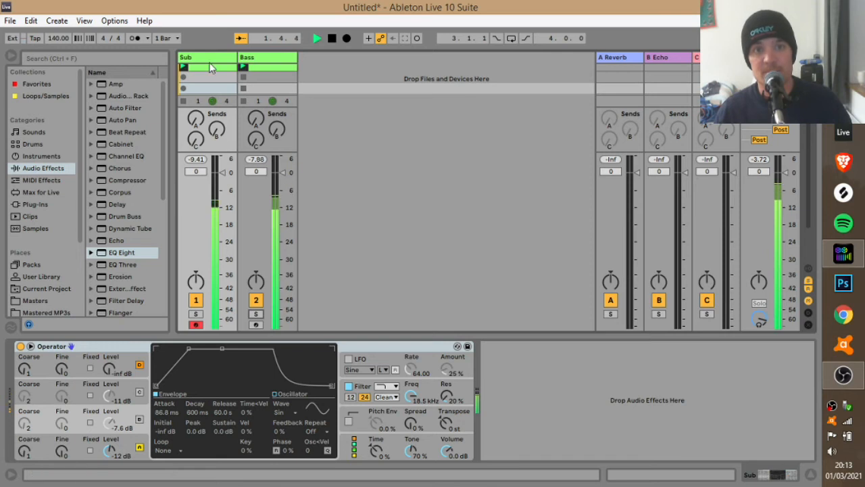
pyautogui.press('space')
# - Group the Sub and Bass tracks into one group track
pyautogui.click(258, 59)
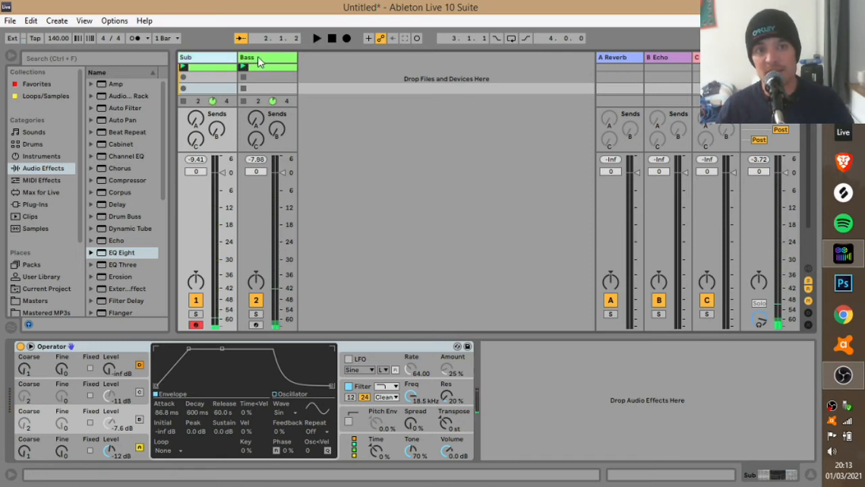
pyautogui.moveTo(258, 61); pyautogui.dragTo(260, 62)
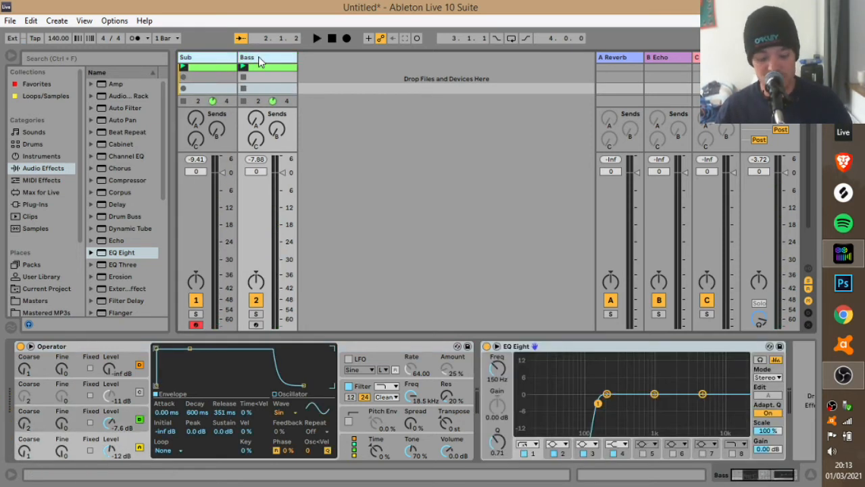
pyautogui.hotkey('ctrl', 'g')
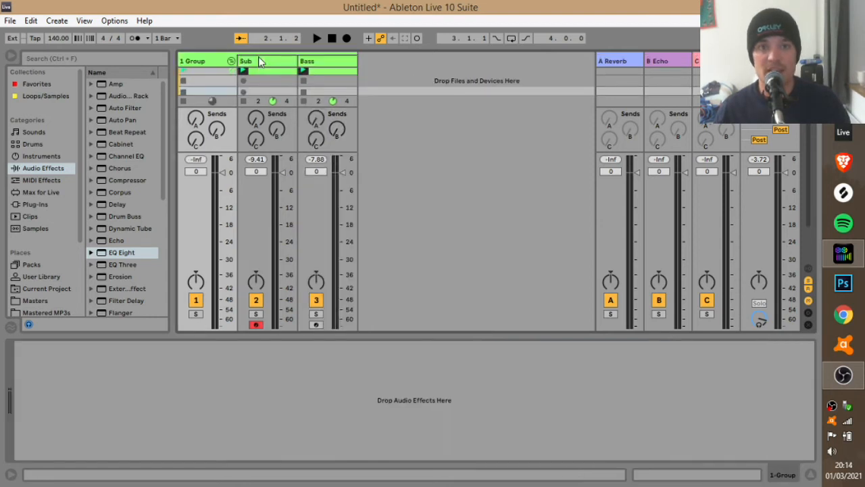
# - During playback, try the Bass track's Reverb send at about -3.2 dB and raise its Echo send to 0.0 dB
pyautogui.click(200, 65)
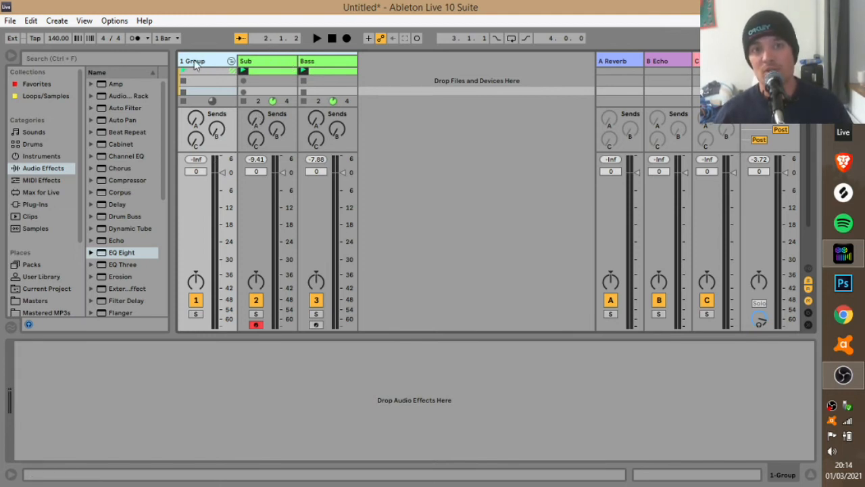
pyautogui.click(269, 66)
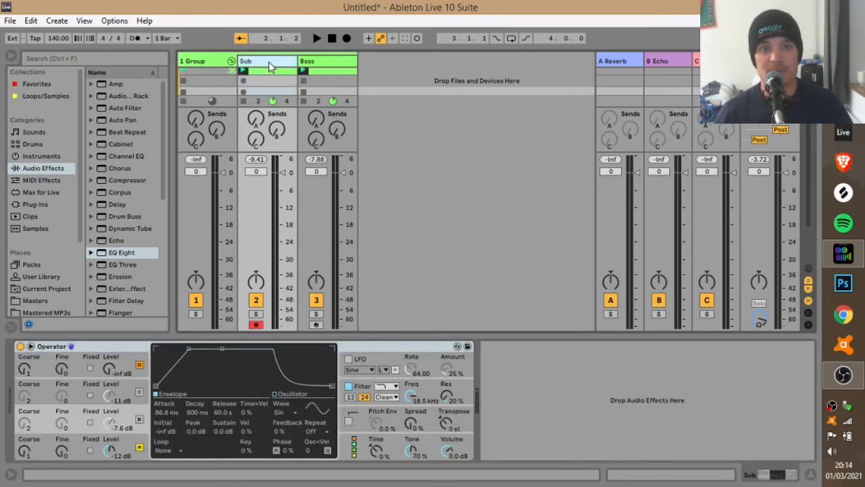
pyautogui.press('space')
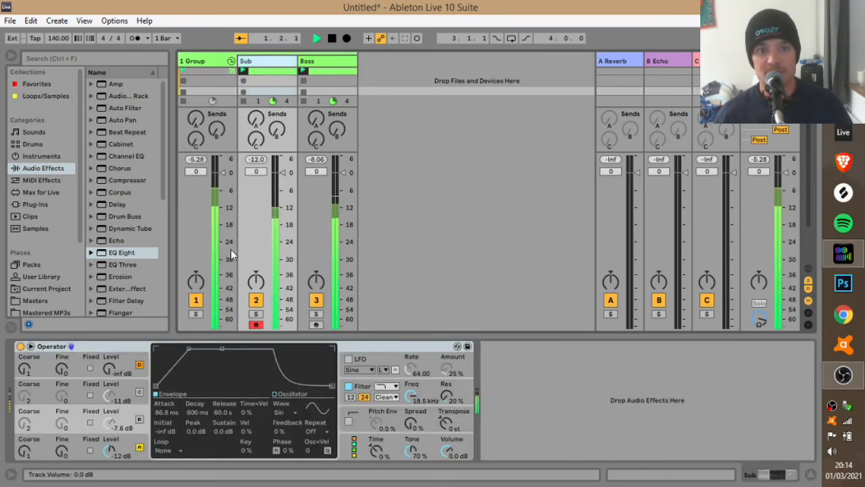
pyautogui.moveTo(315, 119); pyautogui.dragTo(316, 94)
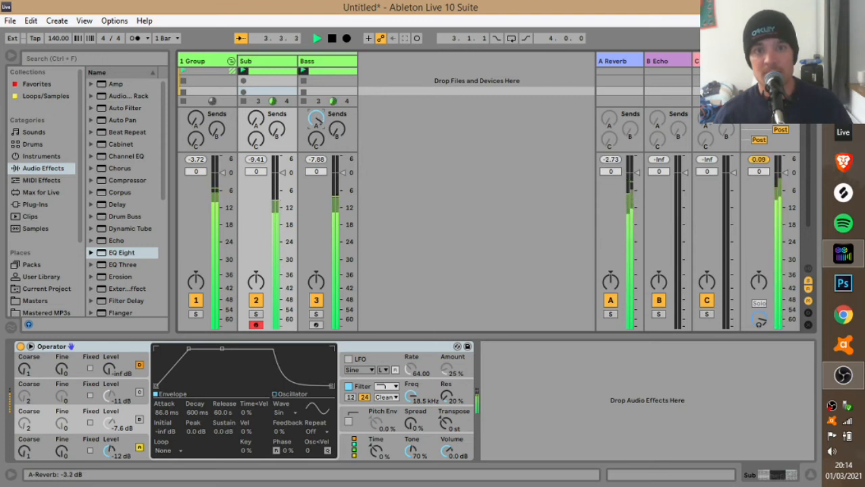
pyautogui.moveTo(340, 125); pyautogui.dragTo(340, 102)
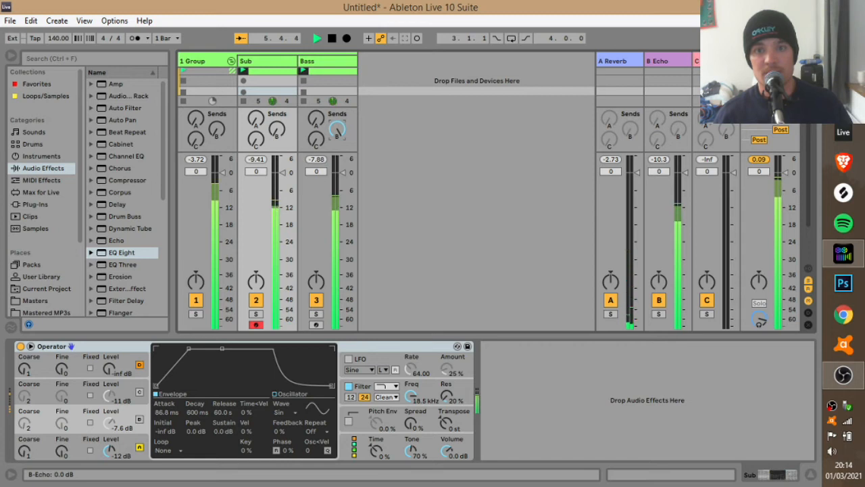
# - On the Bass track, shape Operator oscillator B's envelope to 0 ms attack, 719 ms decay and -inf dB sustain during playback
pyautogui.click(343, 69)
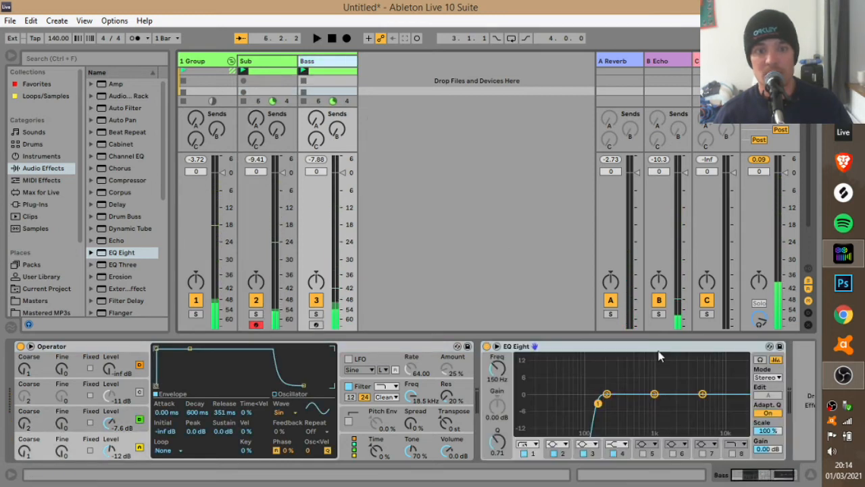
pyautogui.click(142, 413)
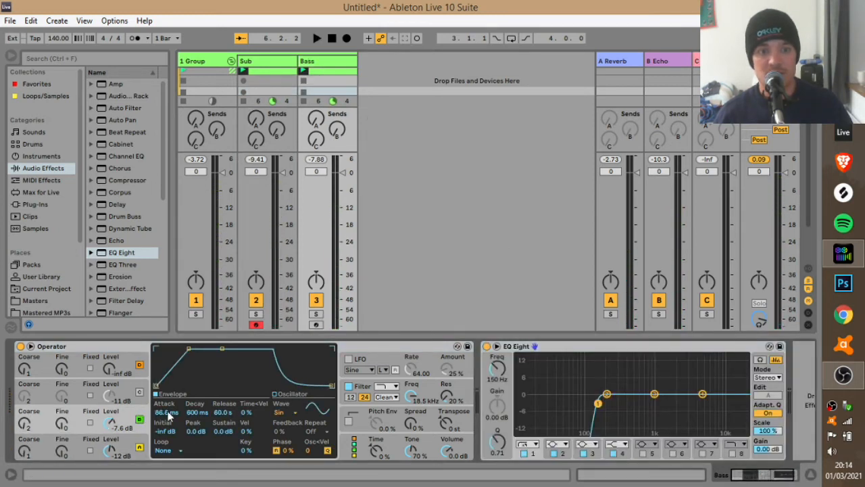
pyautogui.press('space')
pyautogui.moveTo(216, 372); pyautogui.dragTo(212, 385)
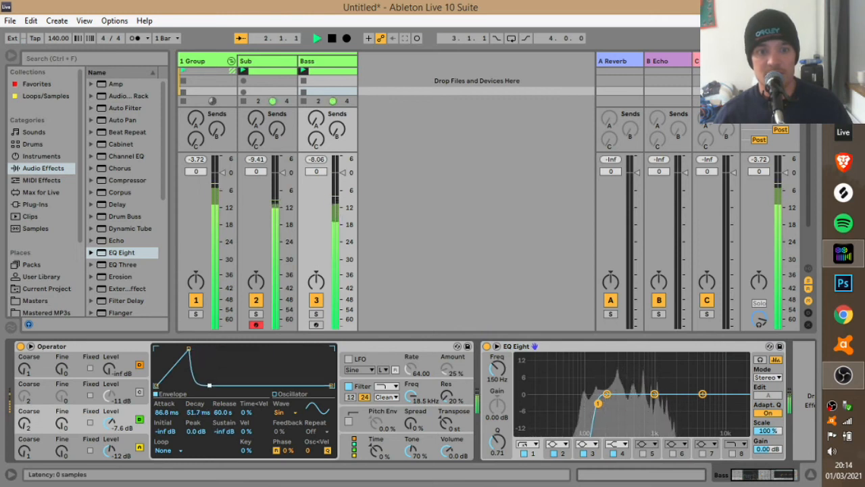
pyautogui.moveTo(190, 349); pyautogui.dragTo(156, 348)
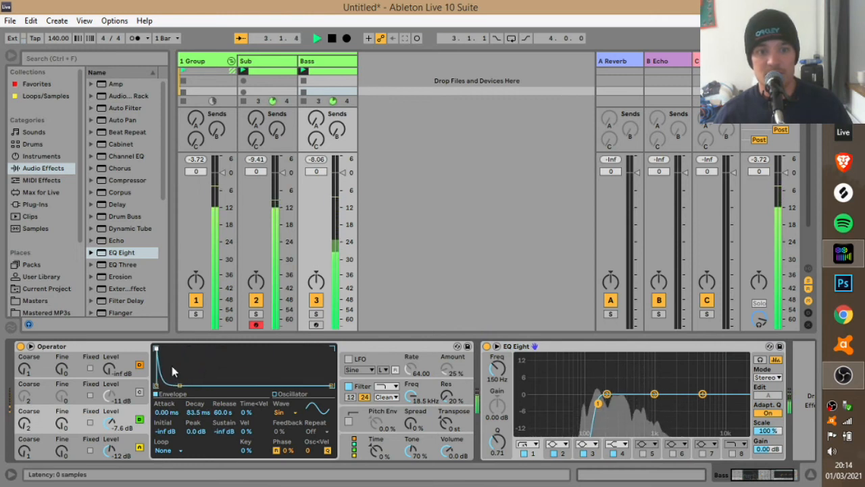
pyautogui.moveTo(179, 384); pyautogui.dragTo(190, 386)
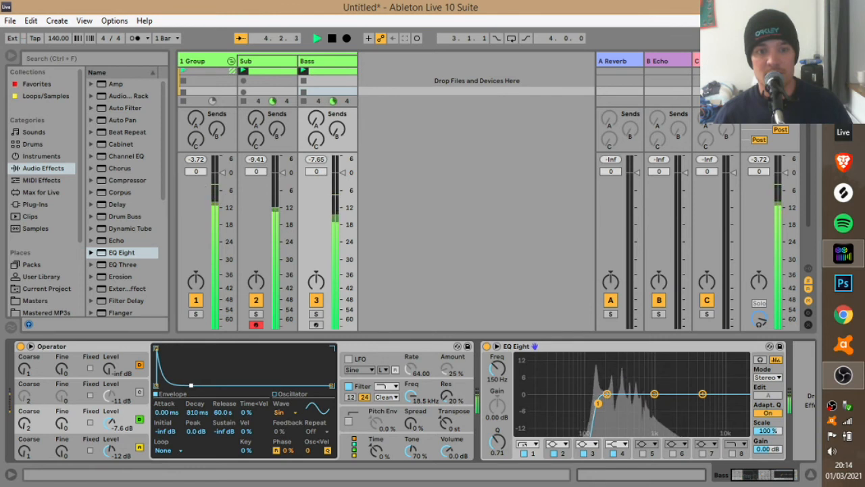
# - Audition the Bass and Sub tracks using solo, and return to the full group mix
pyautogui.click(316, 314)
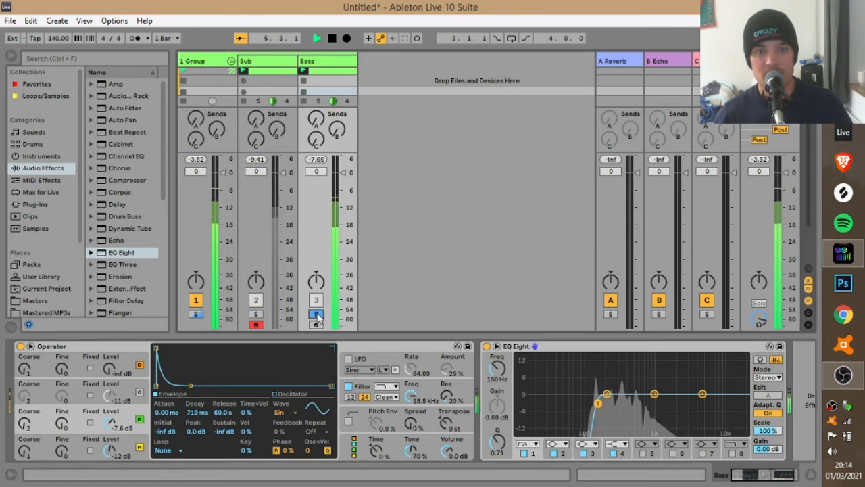
pyautogui.click(256, 313)
pyautogui.click(196, 315)
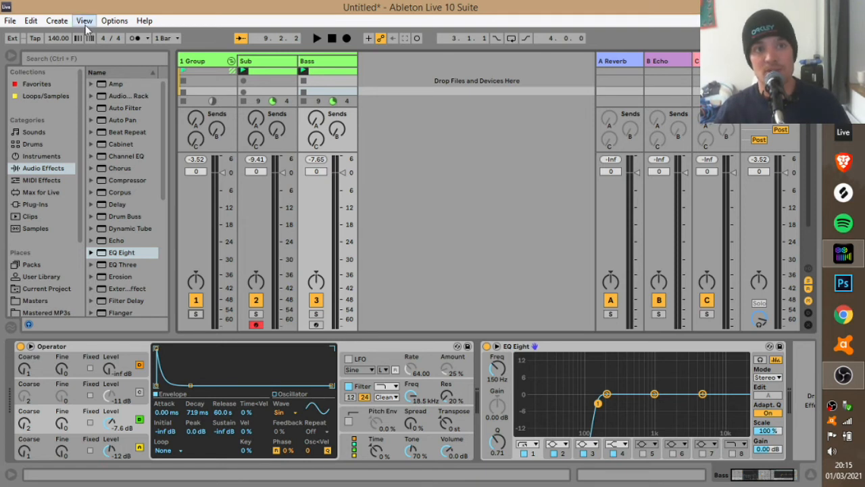
# - Start a new Live Set from the default template without saving the current one
pyautogui.click(11, 21)
pyautogui.click(23, 36)
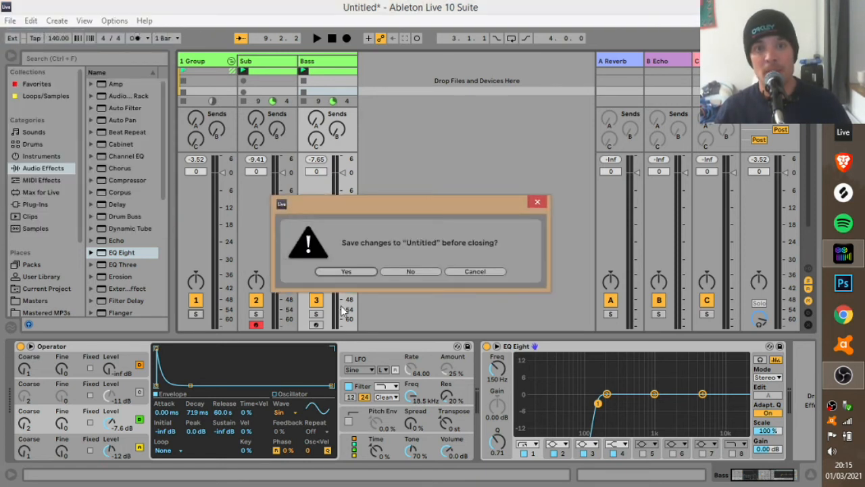
pyautogui.click(413, 271)
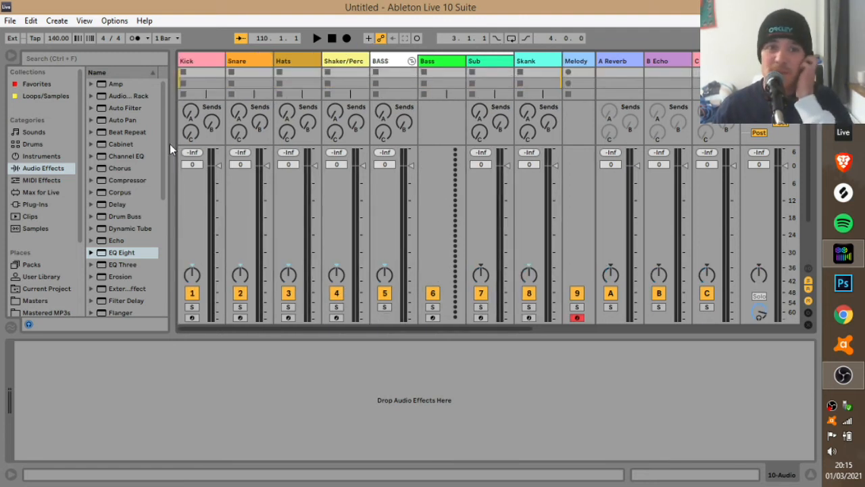
# - Hide the browser and examine the template's Kick, Snare, Hats and Shaker/Perc tracks and their devices
pyautogui.click(11, 57)
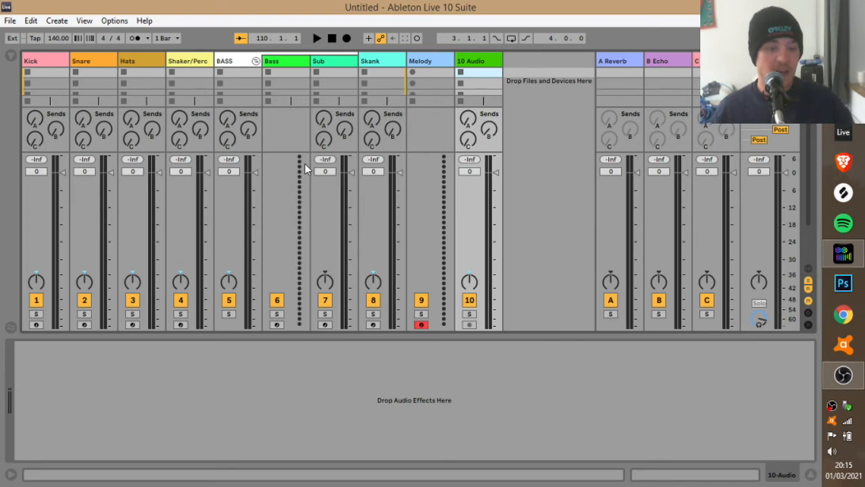
pyautogui.click(60, 123)
pyautogui.moveTo(40, 122); pyautogui.dragTo(40, 121)
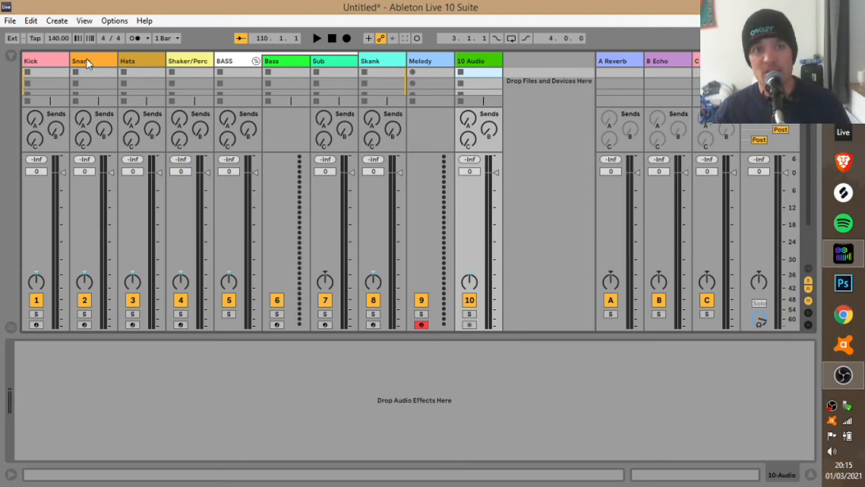
pyautogui.click(48, 59)
pyautogui.click(117, 59)
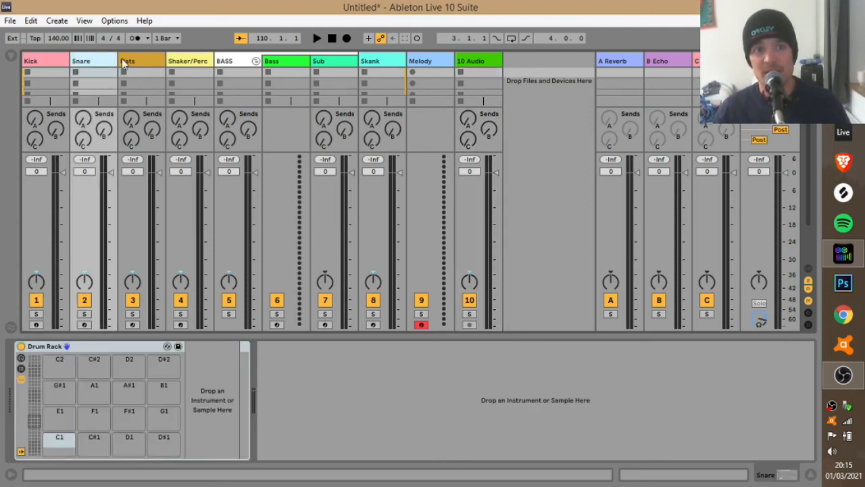
pyautogui.click(148, 60)
pyautogui.click(196, 61)
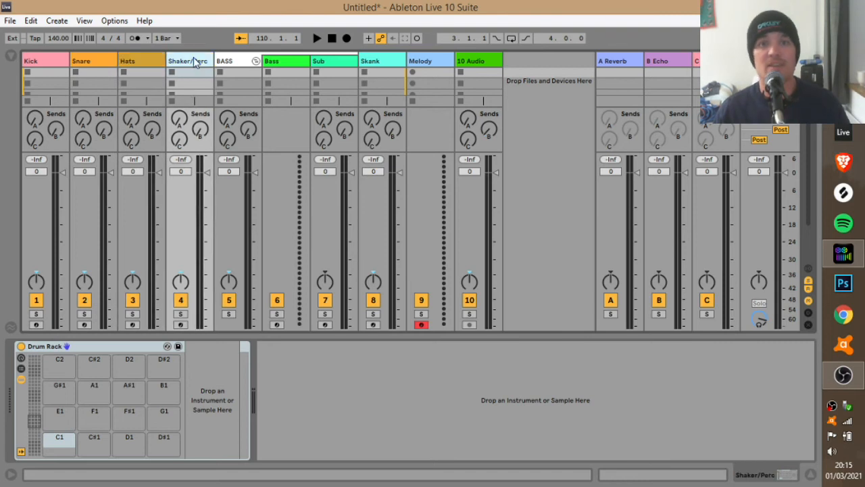
pyautogui.click(27, 61)
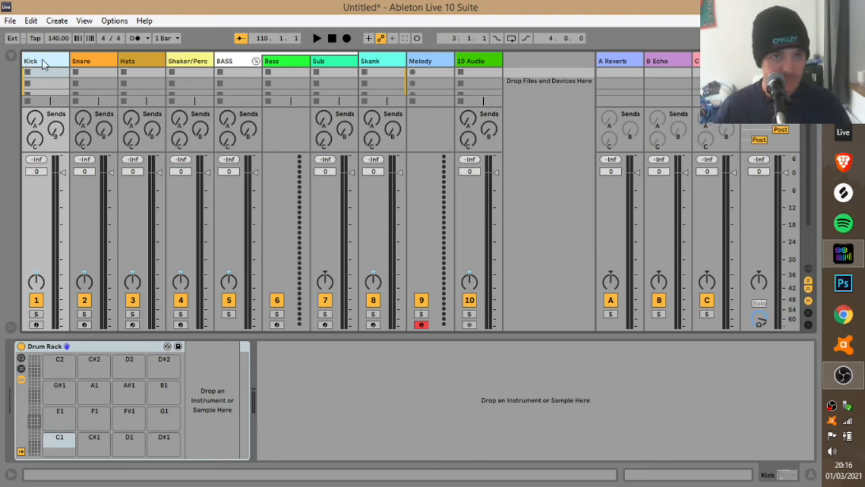
pyautogui.click(104, 62)
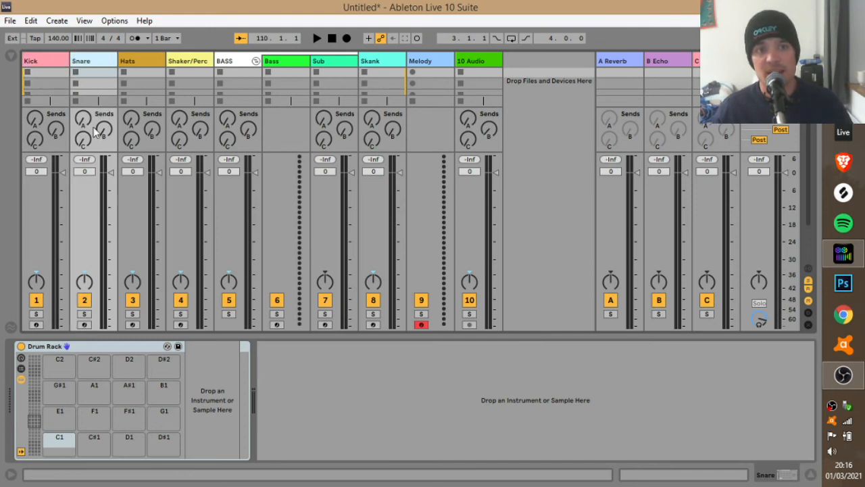
# - Show the browser narrowed, and inspect the BASS group with its Bass and Sub tracks
pyautogui.click(11, 56)
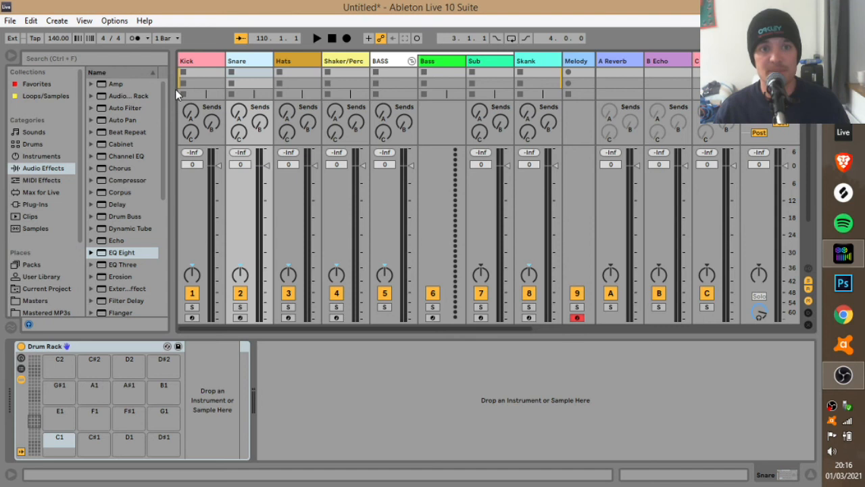
pyautogui.hotkey('ctrl', 't')
pyautogui.moveTo(175, 90); pyautogui.dragTo(7, 101)
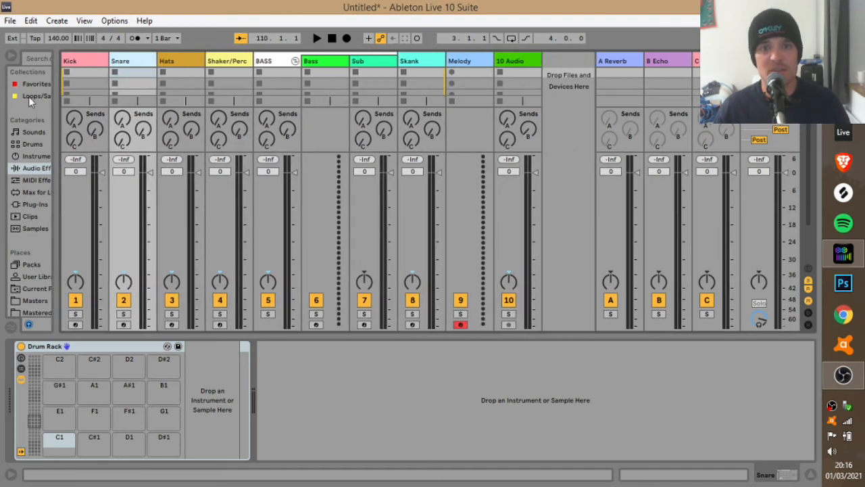
pyautogui.click(277, 62)
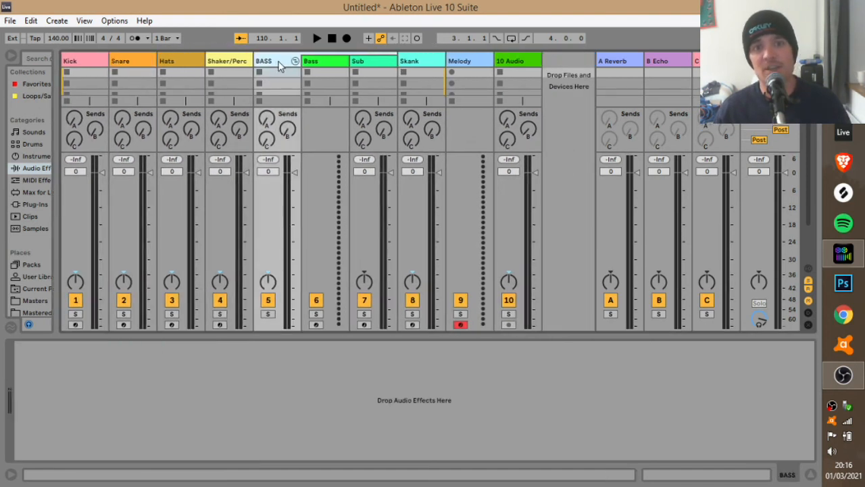
pyautogui.click(333, 66)
pyautogui.click(372, 66)
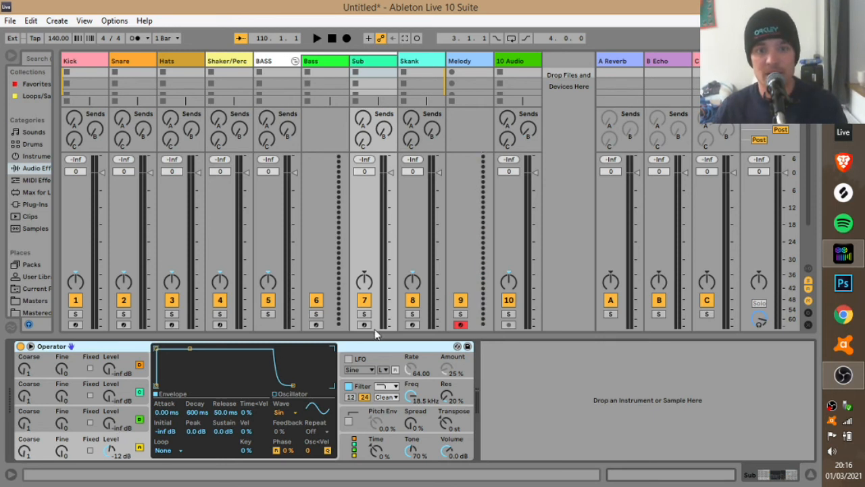
# - Arm the Sub track and set Operator oscillator B to coarse 2, level -2.5 dB, decay 566 ms and sustain -inf dB
pyautogui.click(364, 324)
pyautogui.moveTo(109, 425); pyautogui.dragTo(109, 399)
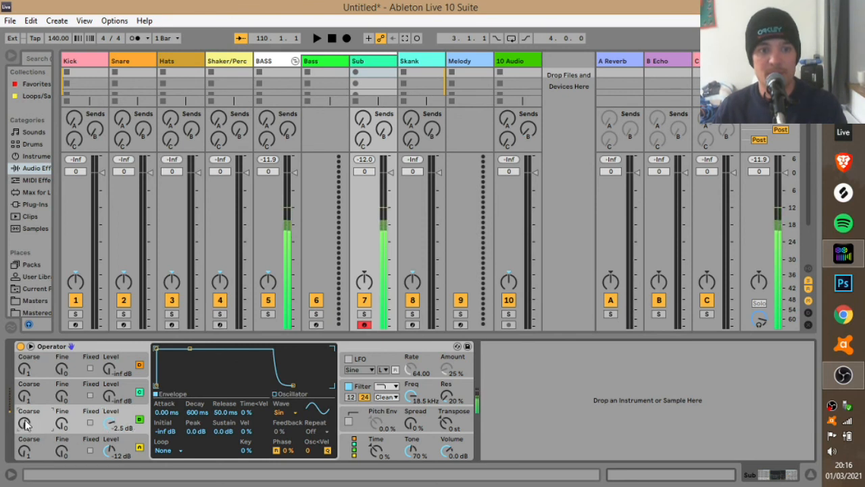
pyautogui.moveTo(25, 424); pyautogui.dragTo(25, 419)
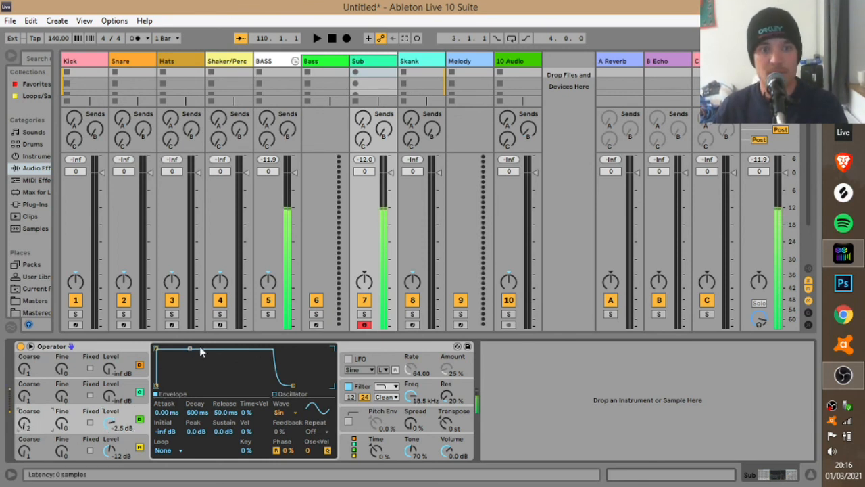
pyautogui.moveTo(200, 347); pyautogui.dragTo(196, 387)
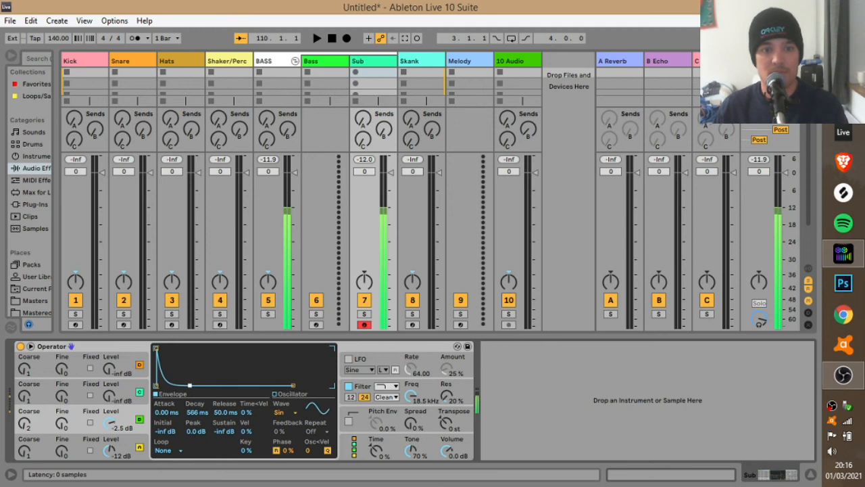
# - Set oscillator C on the Sub track's Operator to coarse 4 and level -33 dB
pyautogui.moveTo(110, 400); pyautogui.dragTo(110, 400)
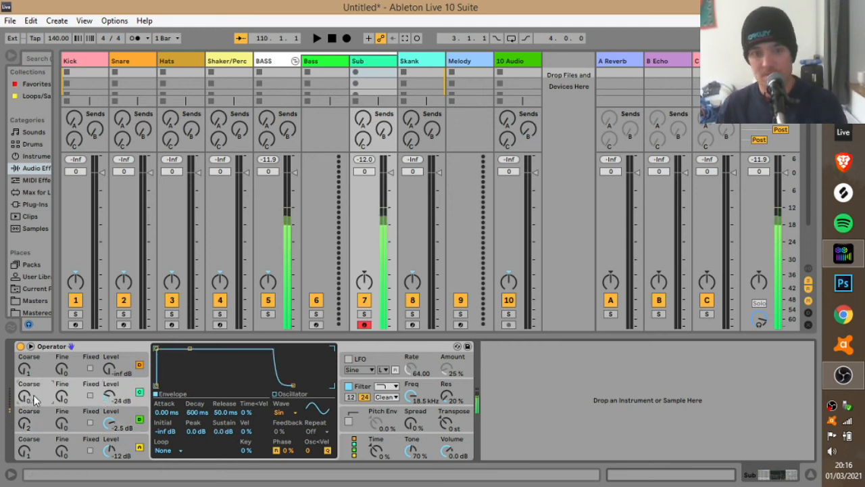
pyautogui.moveTo(41, 391); pyautogui.dragTo(41, 384)
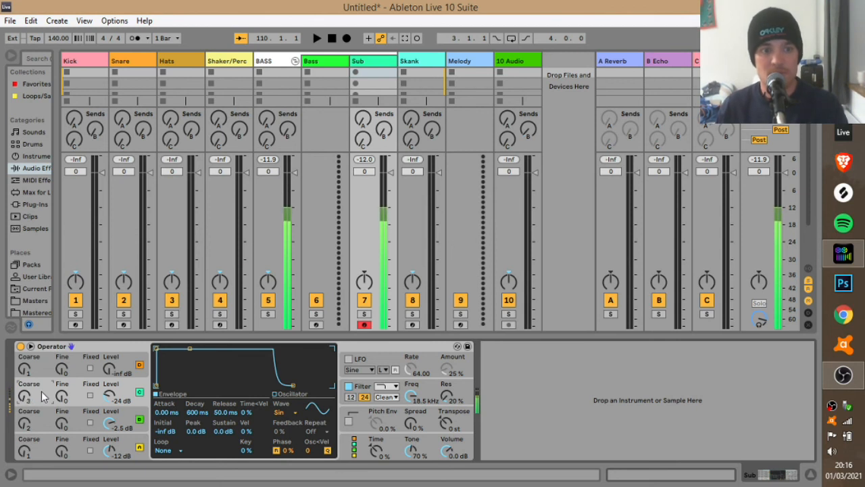
pyautogui.moveTo(110, 395); pyautogui.dragTo(110, 402)
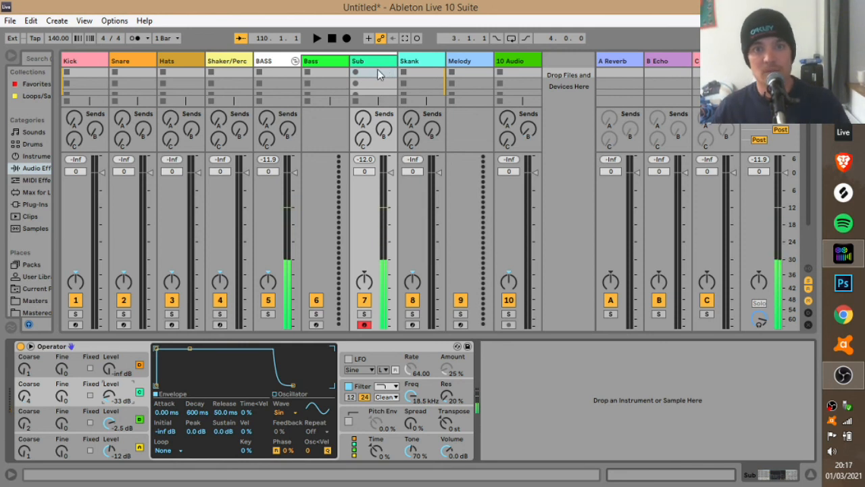
# - Copy the Sub track's Operator to the Bass track, and switch off oscillator B on the Sub track
pyautogui.moveTo(87, 345); pyautogui.dragTo(334, 67)
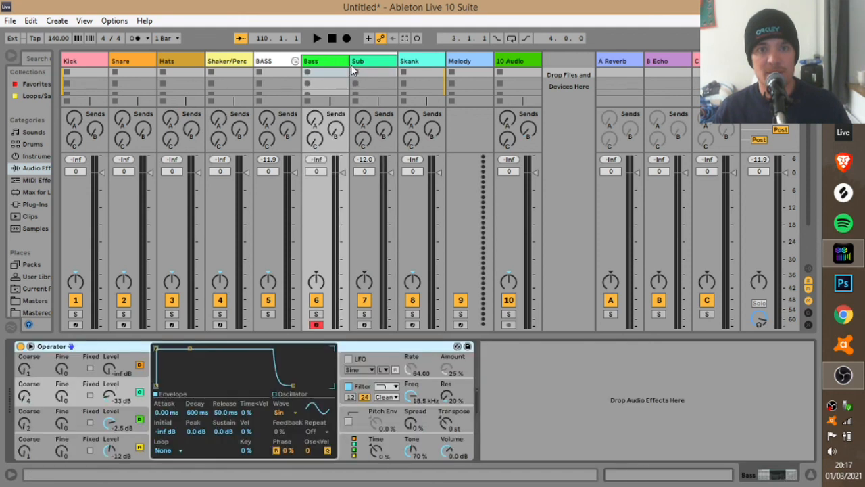
pyautogui.click(139, 423)
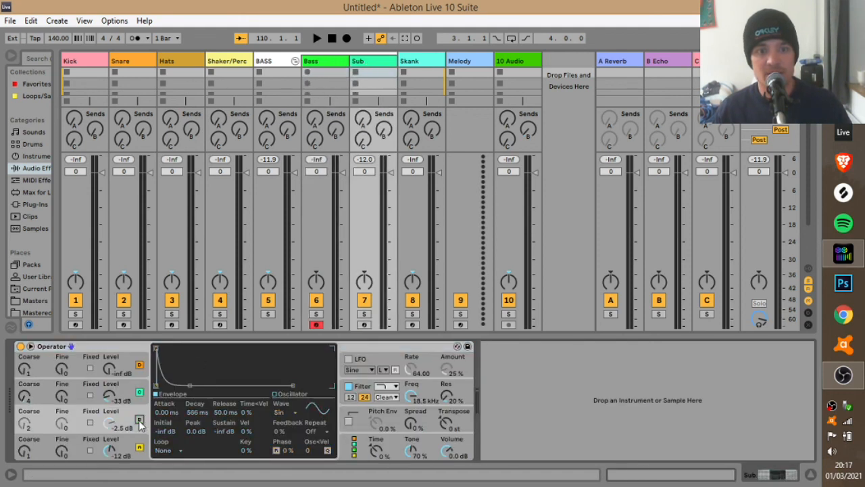
# - Add EQ Eight after Operator on the Bass track, with its expanded display open
pyautogui.click(327, 64)
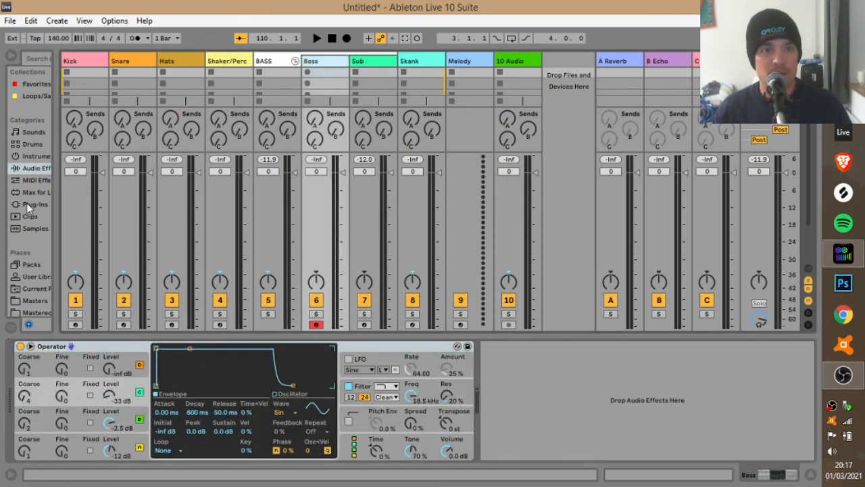
pyautogui.moveTo(55, 171); pyautogui.dragTo(179, 172)
pyautogui.moveTo(122, 254); pyautogui.dragTo(584, 428)
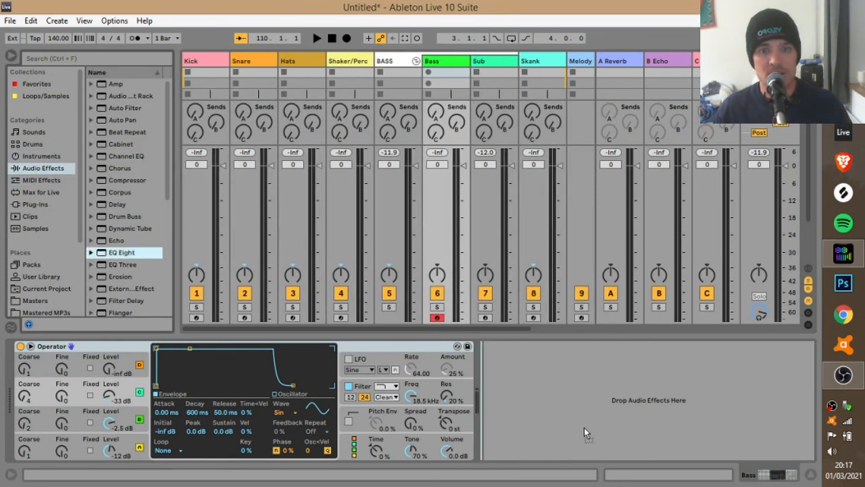
pyautogui.doubleClick(585, 368)
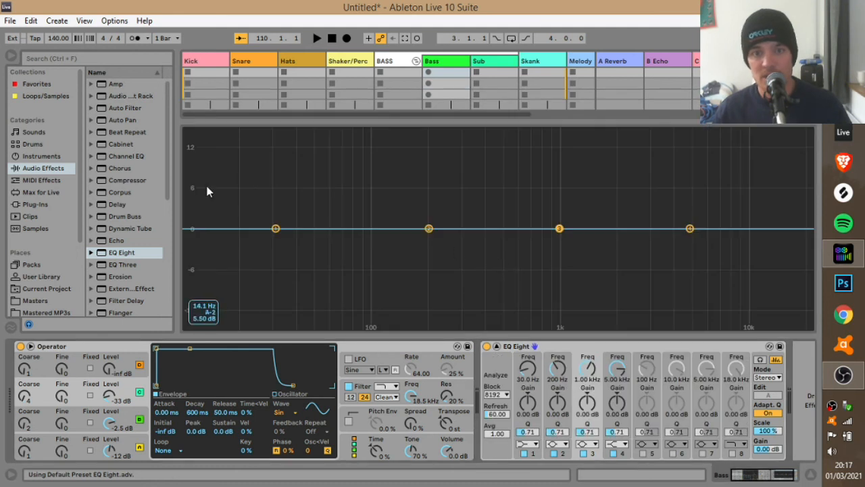
# - Set EQ Eight's band 1 to a low cut at about 156 Hz, and arm the Sub track together with the Bass track
pyautogui.press('space')
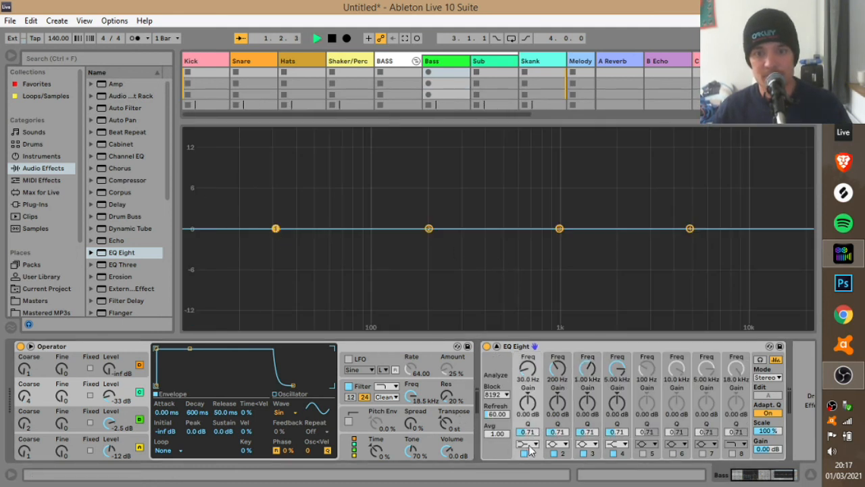
pyautogui.click(533, 446)
pyautogui.click(528, 368)
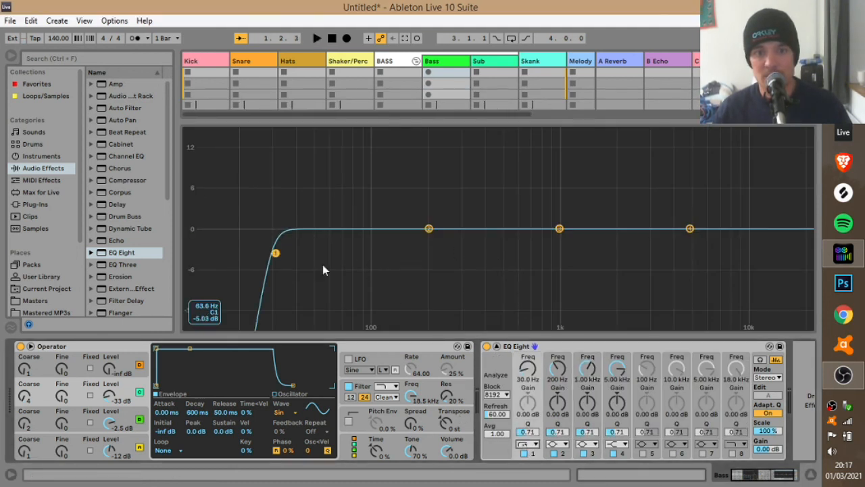
pyautogui.moveTo(276, 253); pyautogui.dragTo(408, 254)
pyautogui.doubleClick(425, 186)
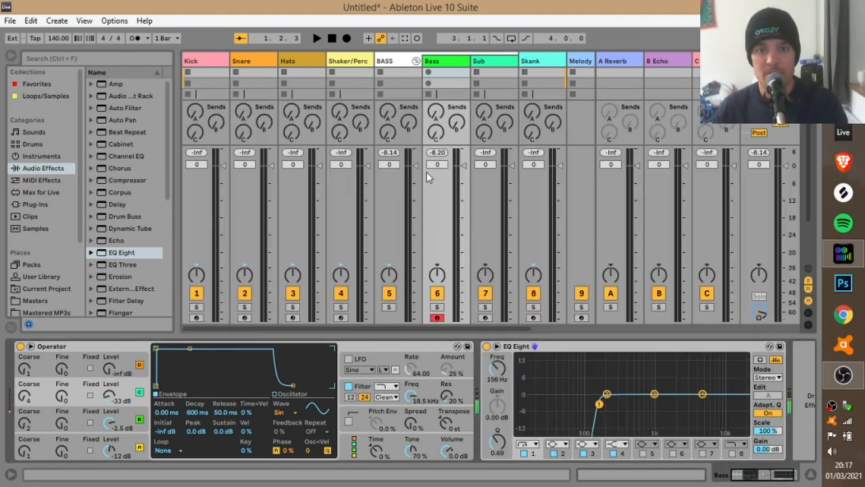
pyautogui.keyDown('ctrl'); pyautogui.click(484, 318); pyautogui.keyUp('ctrl')
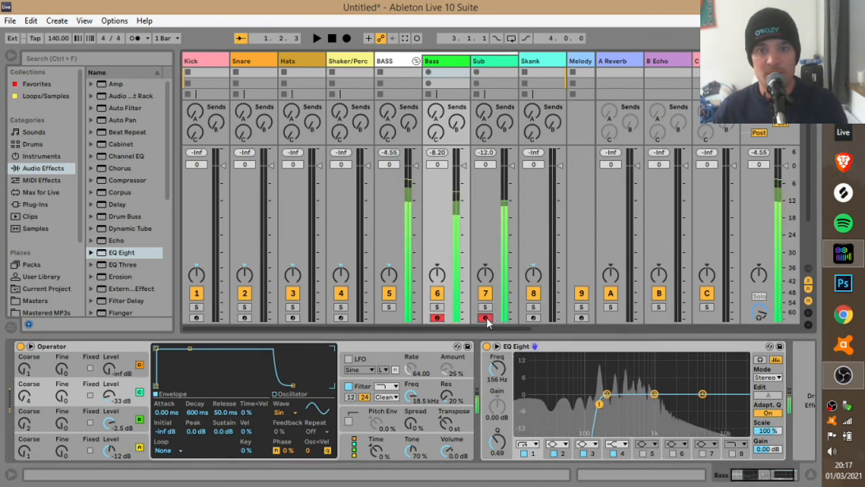